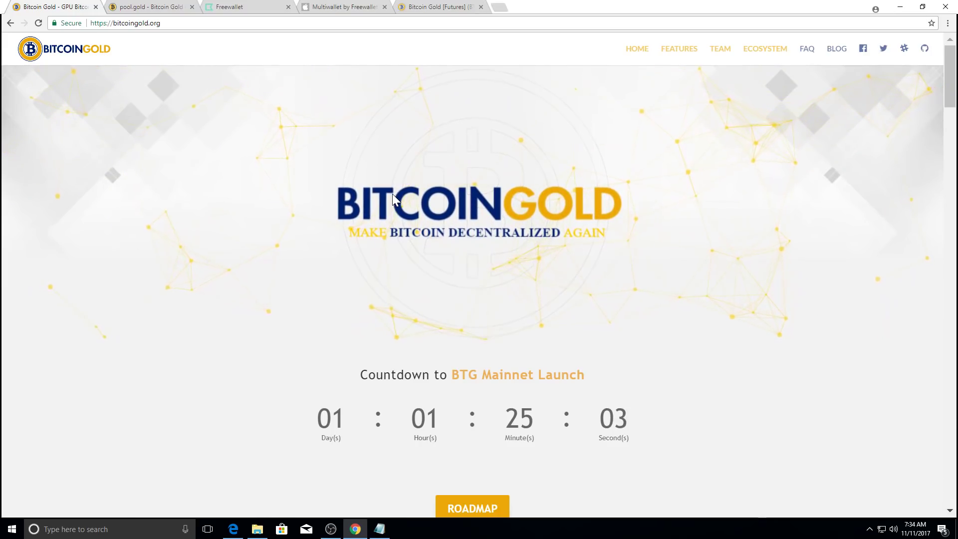
Scroll bitcoingold.org past the countdown and feature columns to the Bitcoin, Bitcoin Gold and Bitcoin Cash comparison table
scroll(392, 195, down, 1)
scroll(390, 197, down, 2)
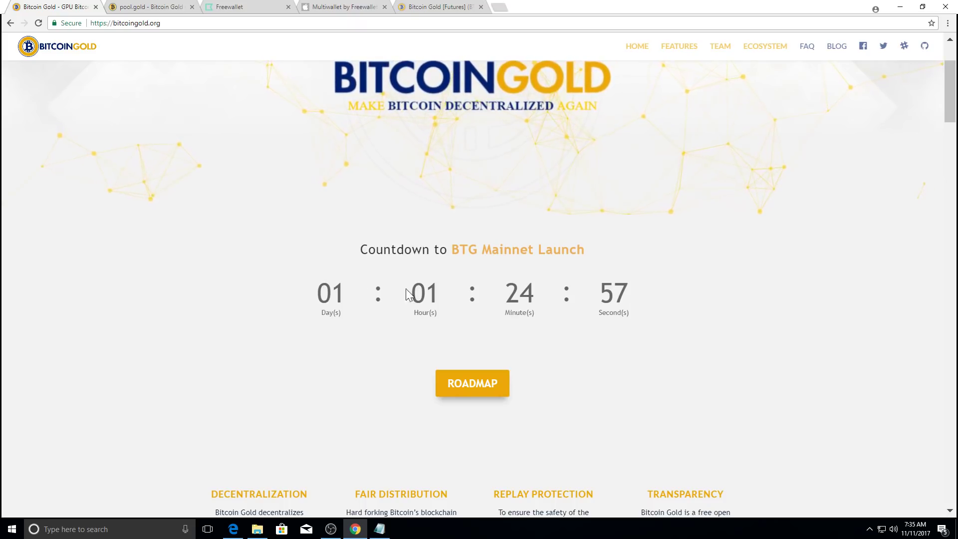
scroll(419, 287, down, 2)
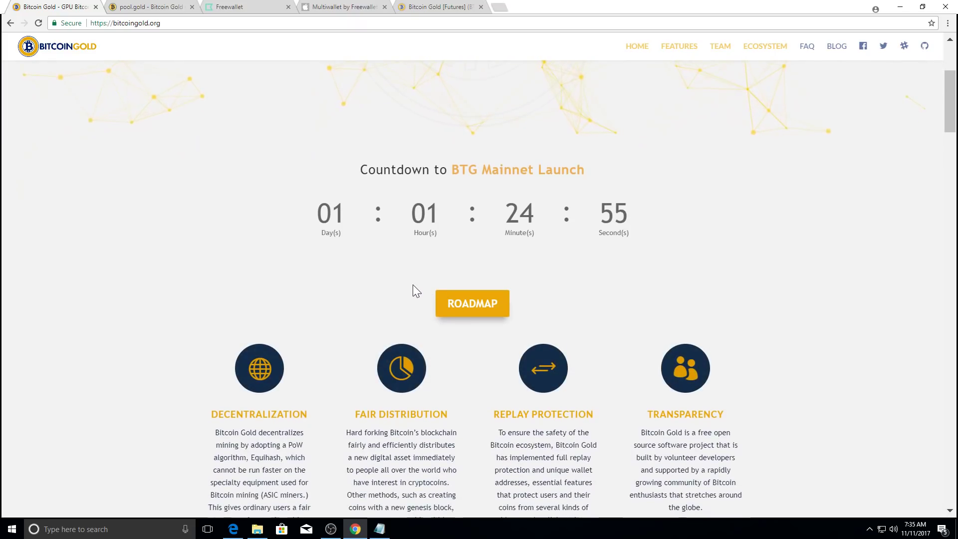
scroll(412, 285, up, 3)
scroll(412, 262, down, 4)
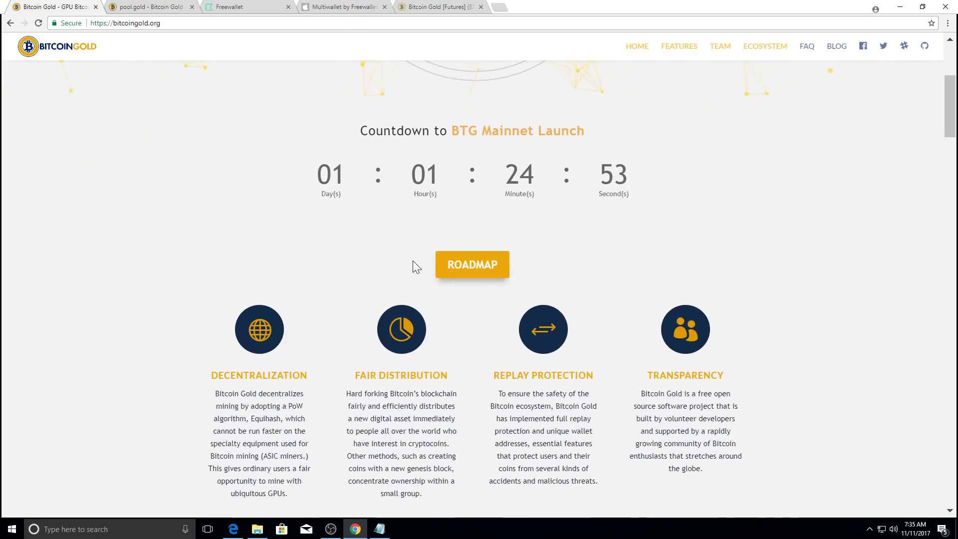
scroll(439, 265, down, 2)
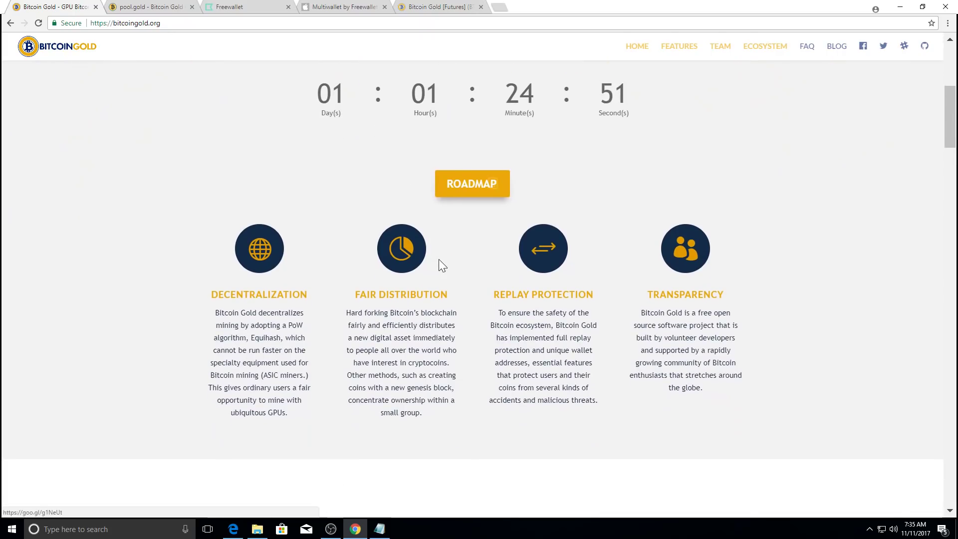
scroll(435, 194, down, 2)
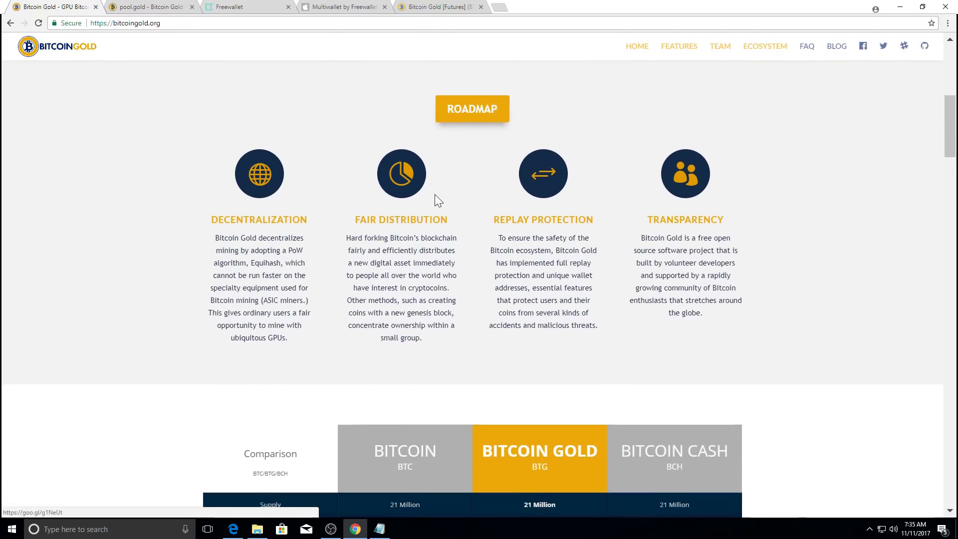
scroll(430, 192, down, 3)
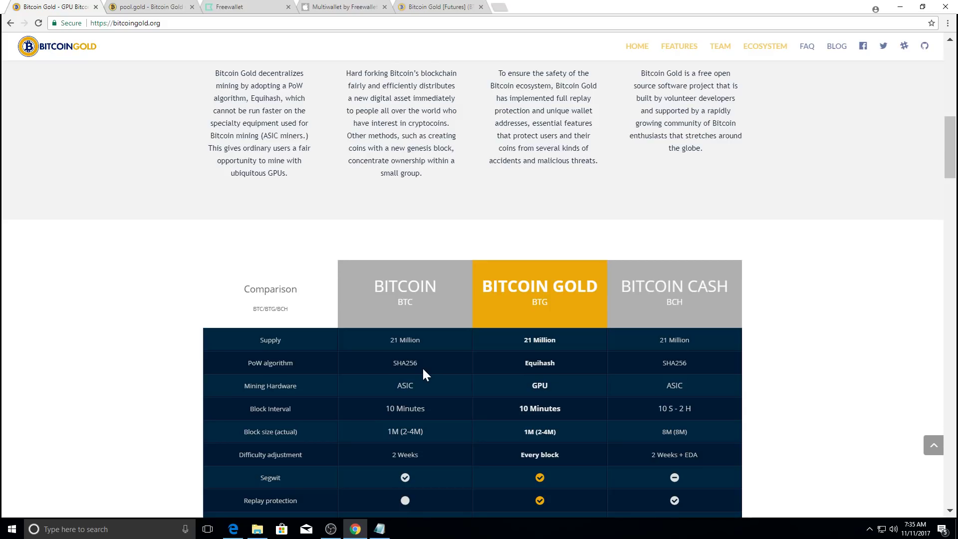
Scroll back up to the top banner showing the BTG Mainnet Launch countdown
scroll(423, 302, up, 3)
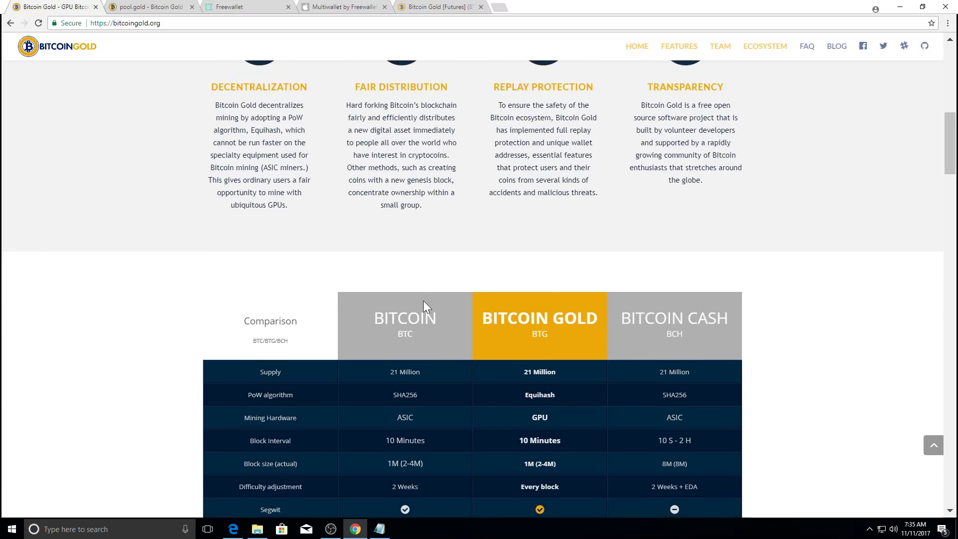
scroll(414, 286, down, 5)
scroll(413, 288, down, 1)
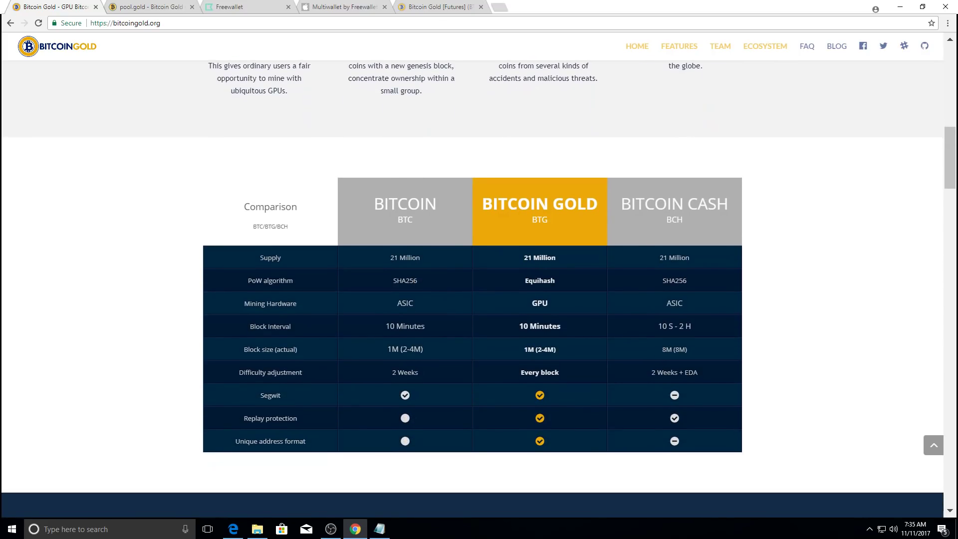
scroll(412, 286, up, 3)
scroll(412, 286, down, 5)
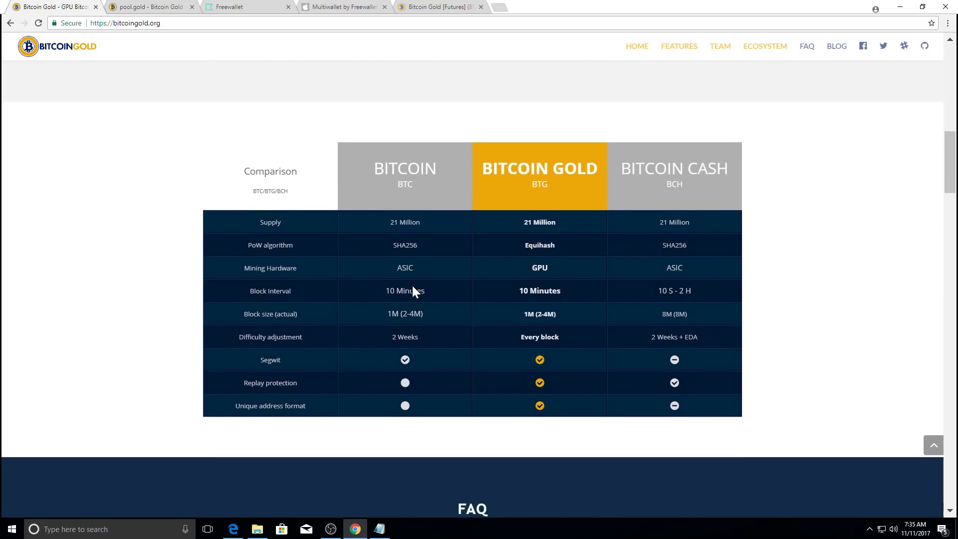
scroll(413, 289, up, 8)
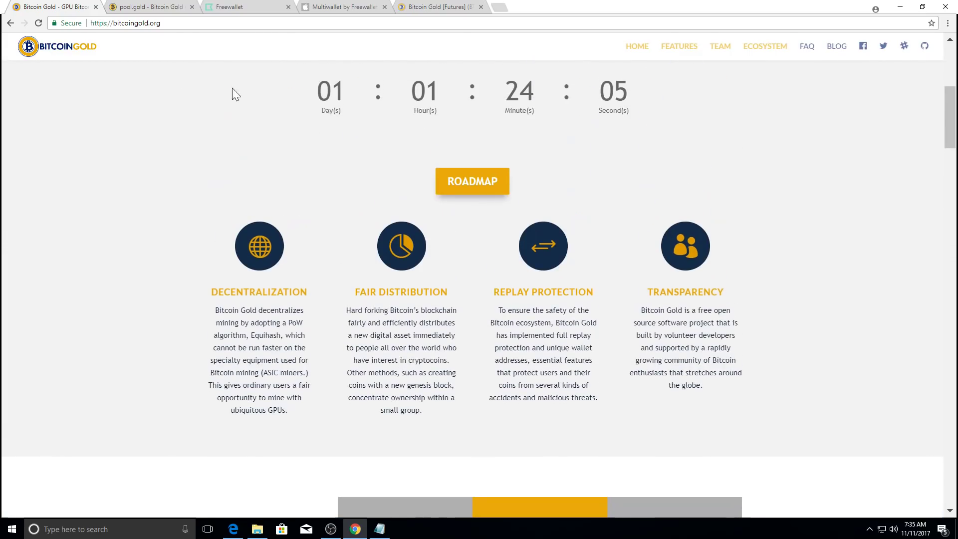
scroll(316, 121, up, 6)
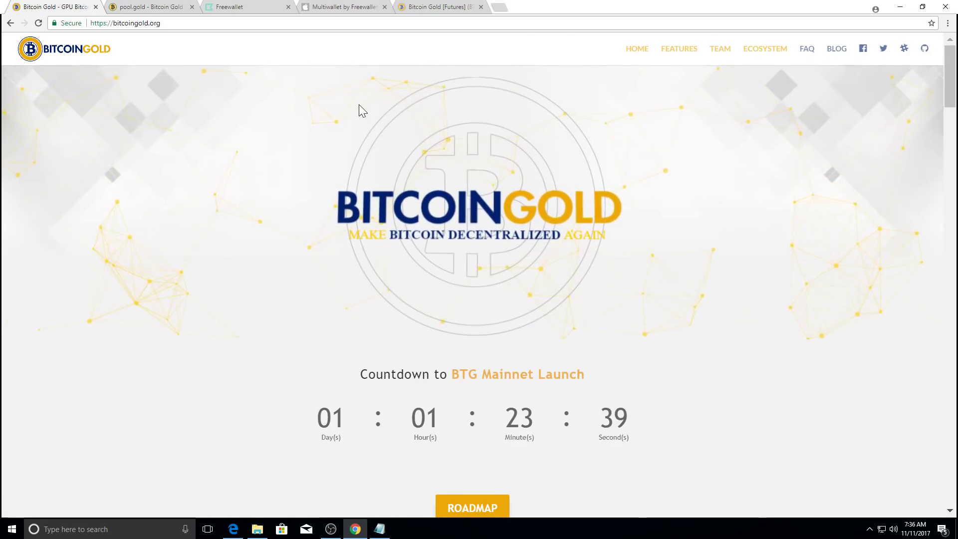
scroll(220, 227, down, 3)
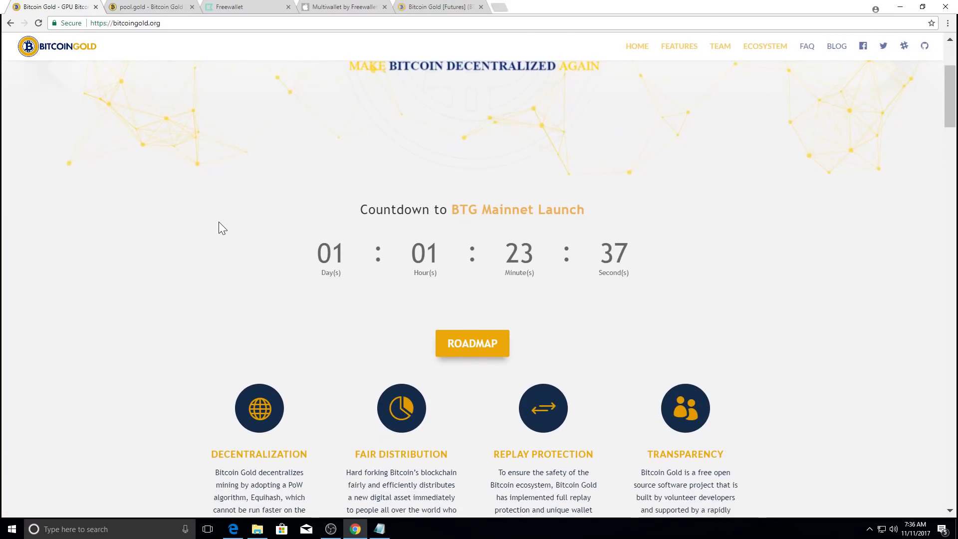
scroll(220, 222, down, 7)
scroll(220, 217, down, 3)
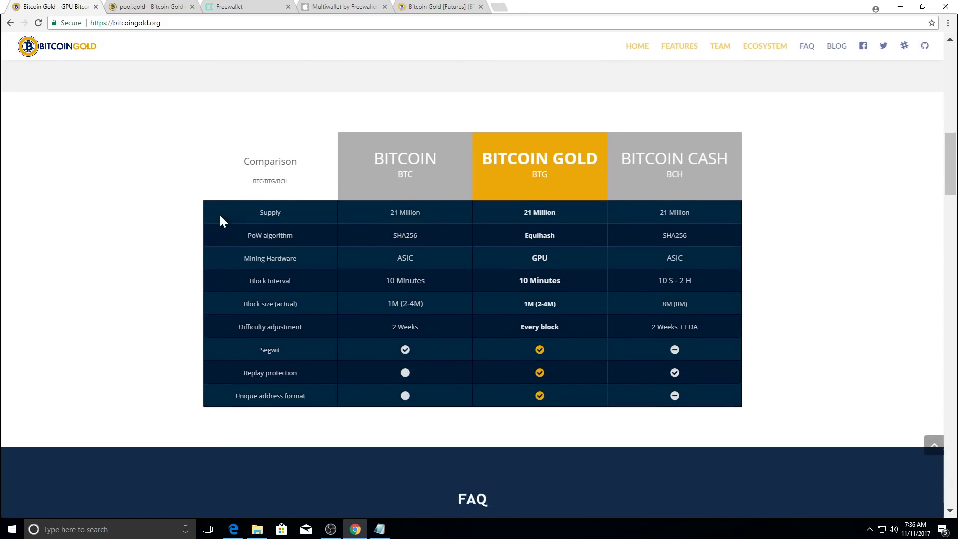
scroll(230, 206, down, 3)
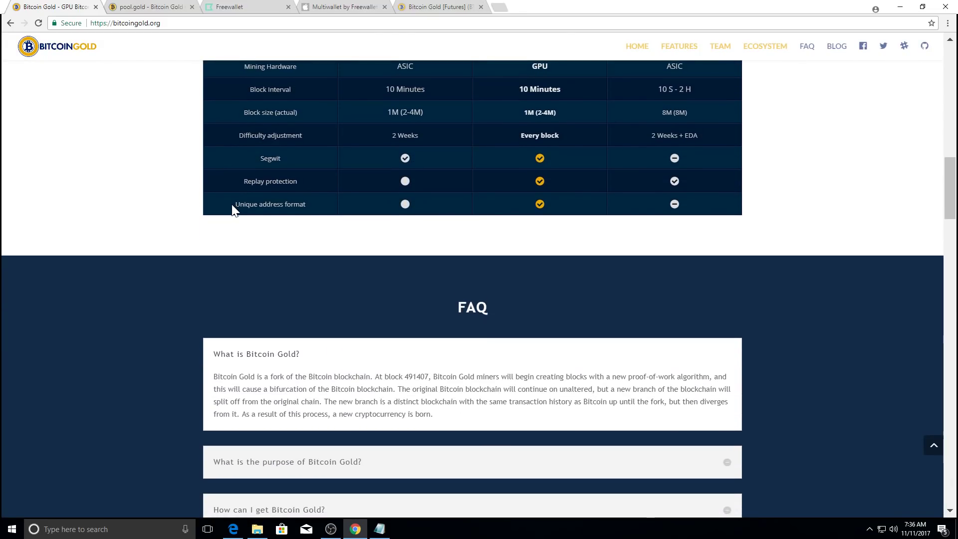
scroll(232, 208, down, 6)
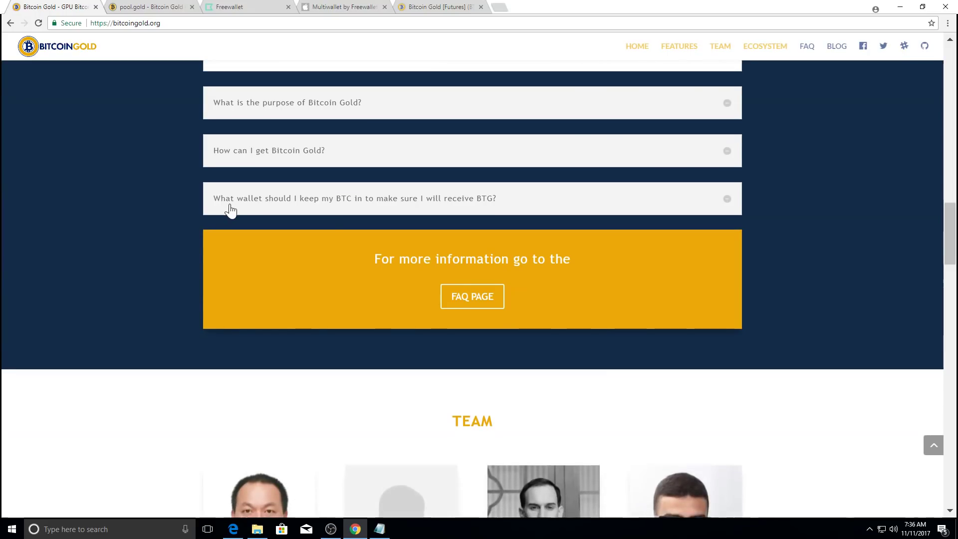
scroll(229, 209, down, 5)
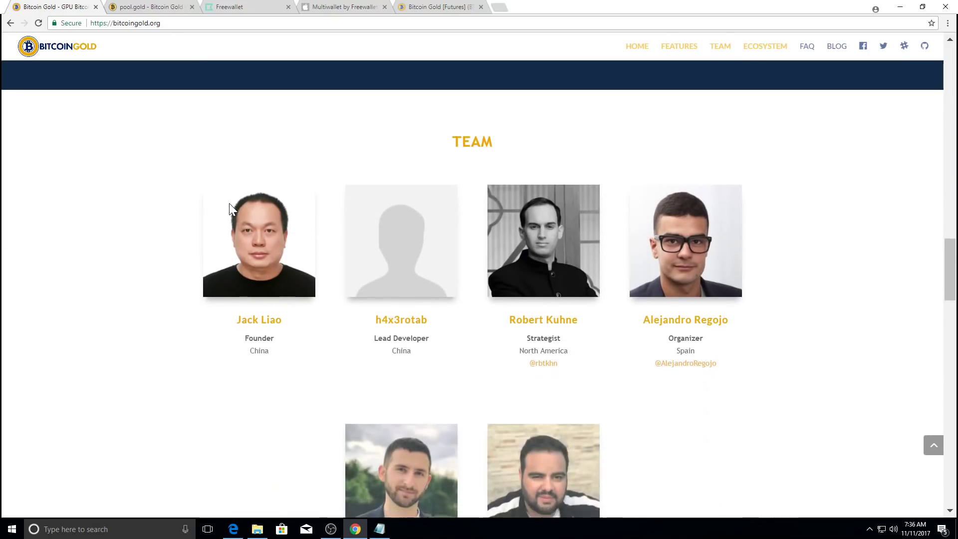
scroll(235, 206, up, 7)
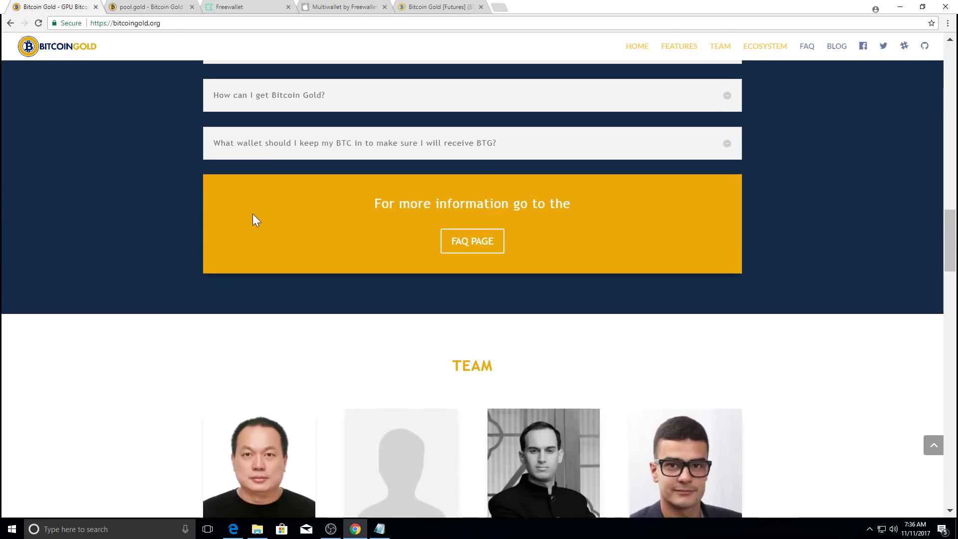
scroll(256, 217, up, 3)
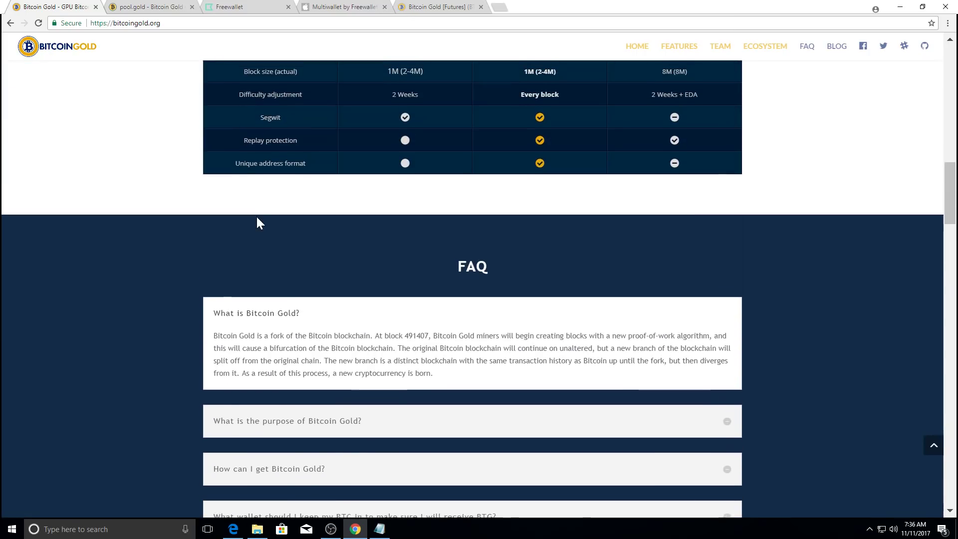
scroll(257, 217, up, 12)
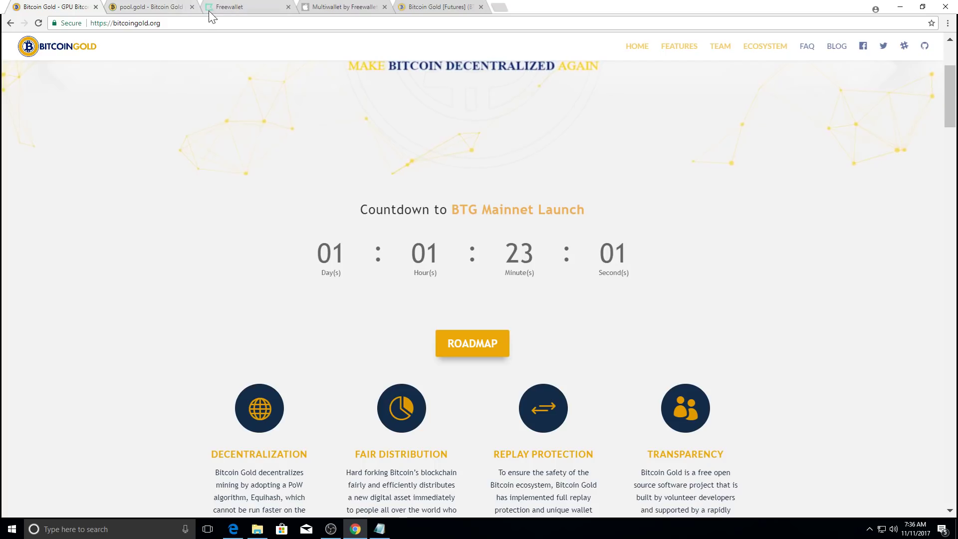
Scroll past Team and Exchanges to the wallets (Coinomi, Guarda, Freewallet) and mining pools like Pool.gold
scroll(316, 361, down, 10)
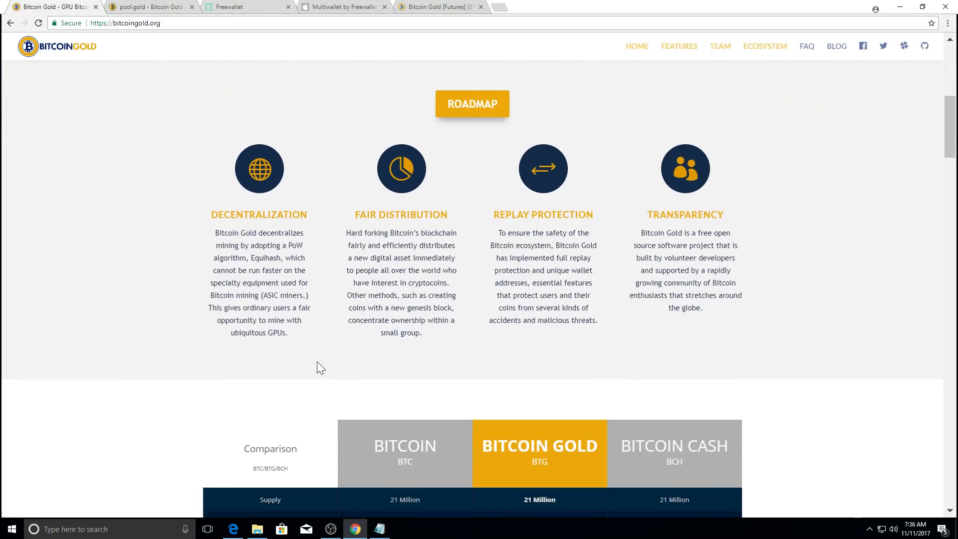
scroll(317, 358, down, 20)
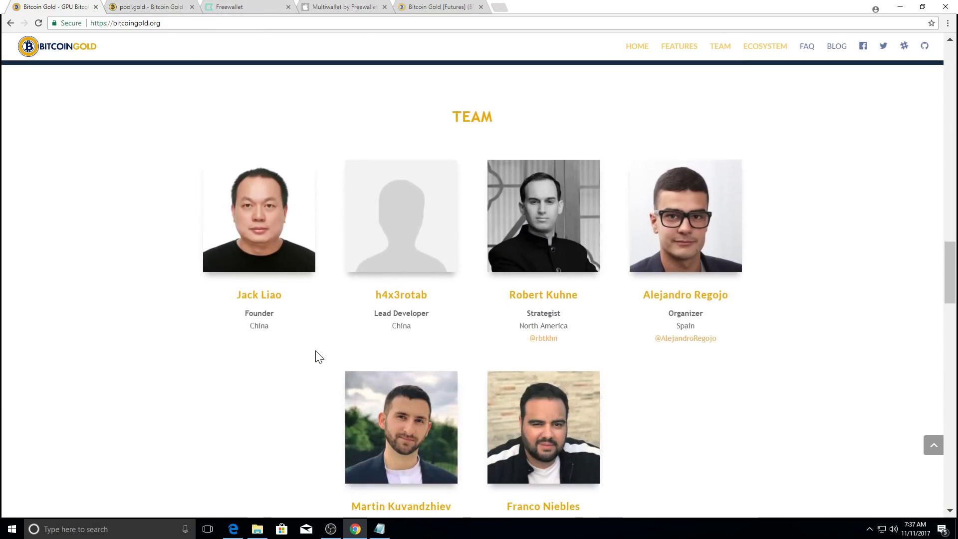
scroll(320, 355, down, 10)
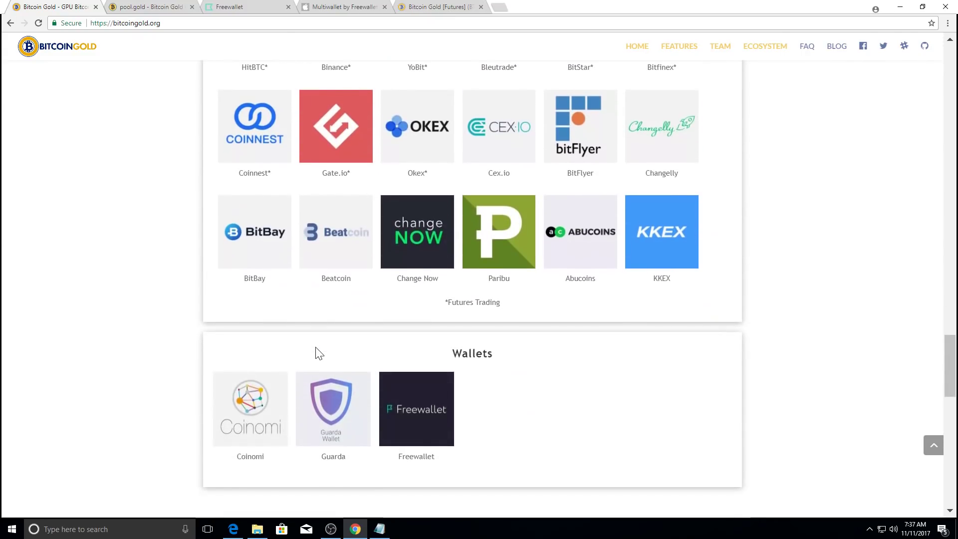
scroll(348, 370, down, 2)
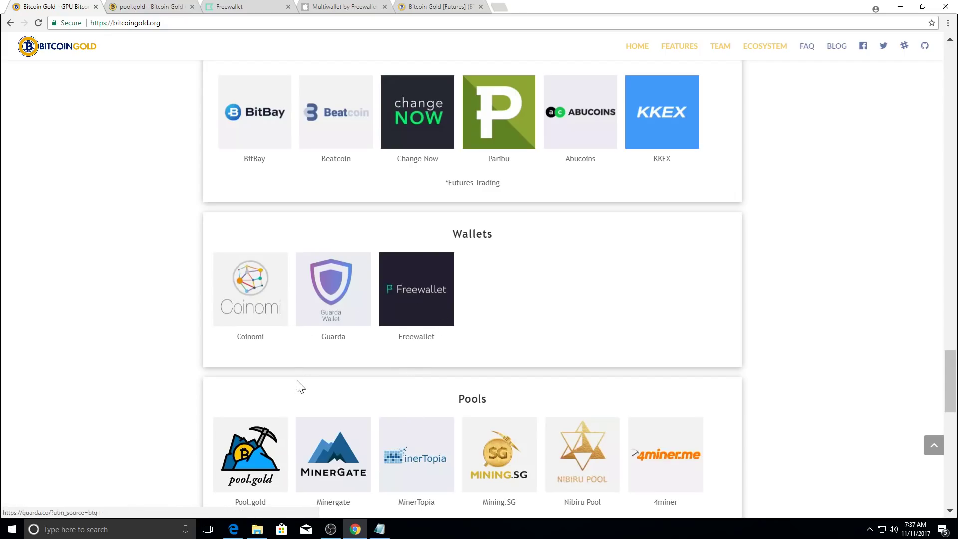
Copy the saved Bitcoin Gold wallet address from Notepad, then minimize Notepad
click(380, 530)
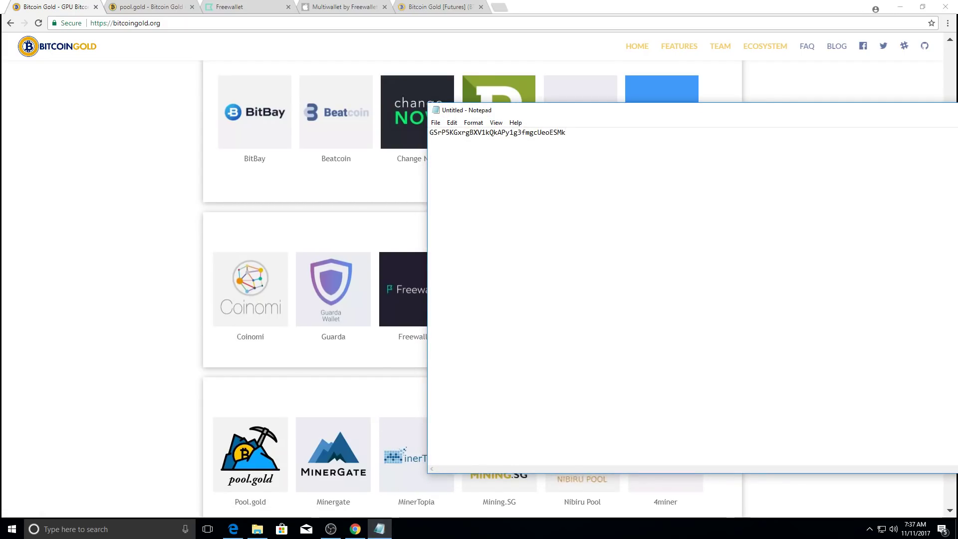
key(shift+Left)
key(shift+Left)
key(shift+Left)
key(shift+Left)
key(shift+Left)
key(shift+Left)
key(shift+Left)
key(shift+Left)
key(shift+Left)
key(shift+Left)
key(shift+Left)
key(shift+Left)
key(shift+Left)
key(shift+Left)
key(shift+Left)
key(shift+Left)
key(shift+Left)
key(shift+Left)
key(shift+Left)
key(shift+Left)
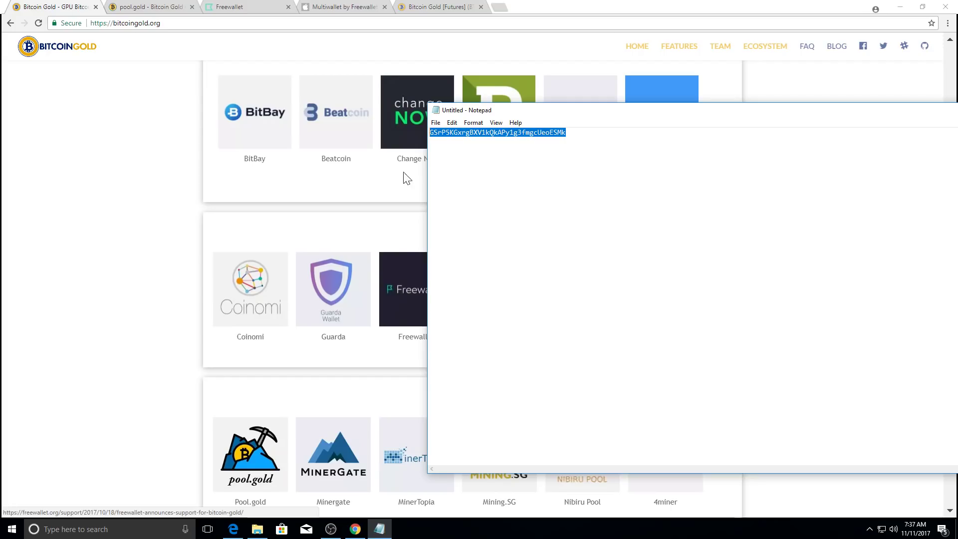
right_click(463, 132)
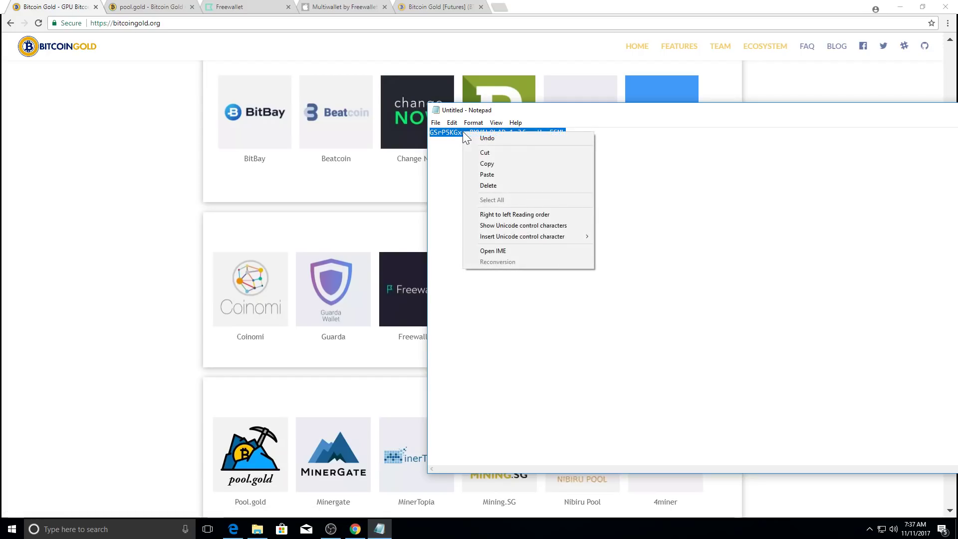
click(487, 163)
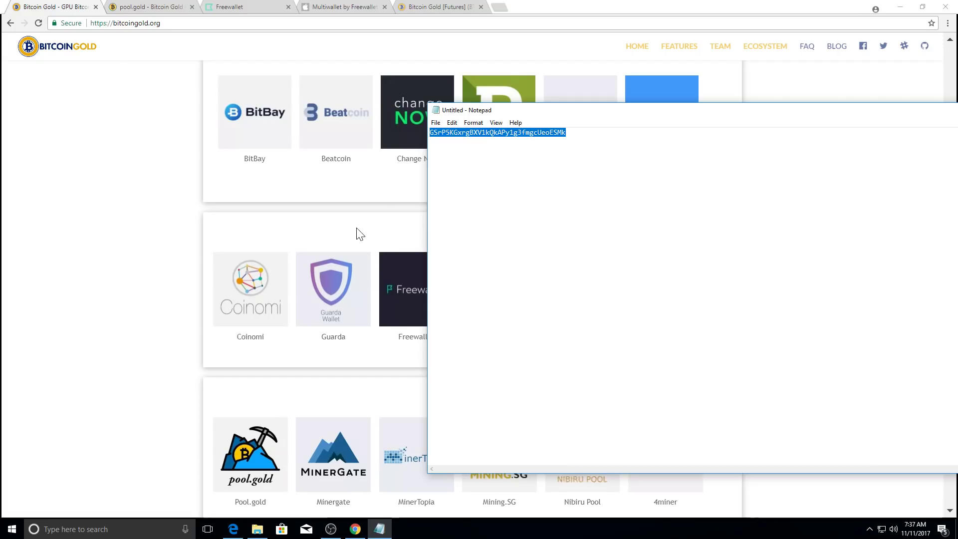
click(125, 290)
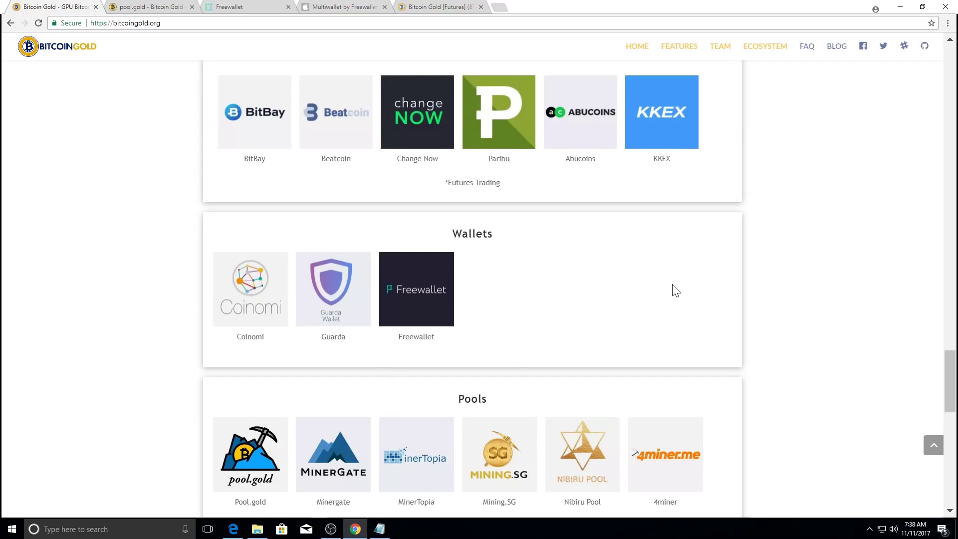
Scroll the bitcoingold.org page down to the Pools section listing Pool.gold
scroll(671, 285, up, 3)
scroll(464, 274, down, 4)
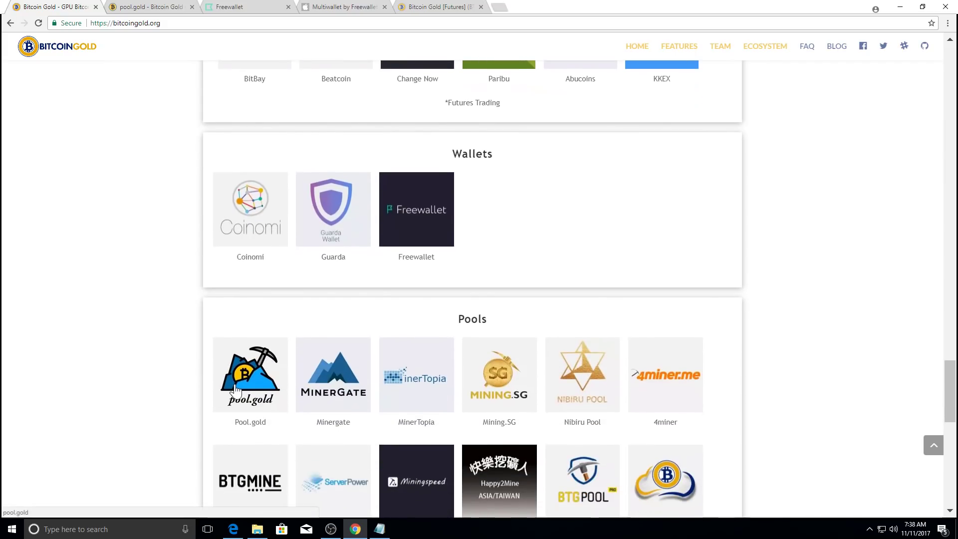
scroll(237, 380, down, 1)
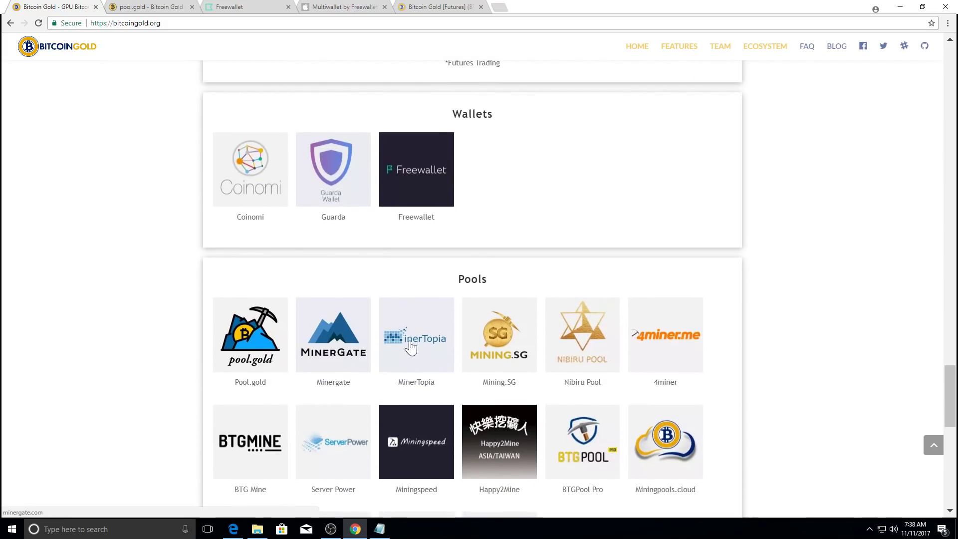
scroll(499, 377, down, 1)
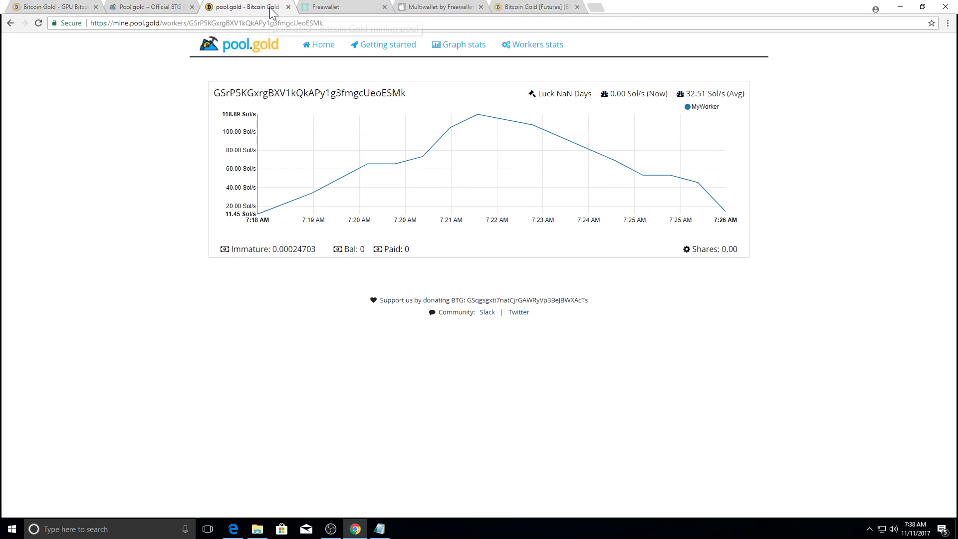
Close the worker stats tab and go to TESTNET MINING!!! from the Pool.gold Official BTG tab
click(288, 7)
click(154, 7)
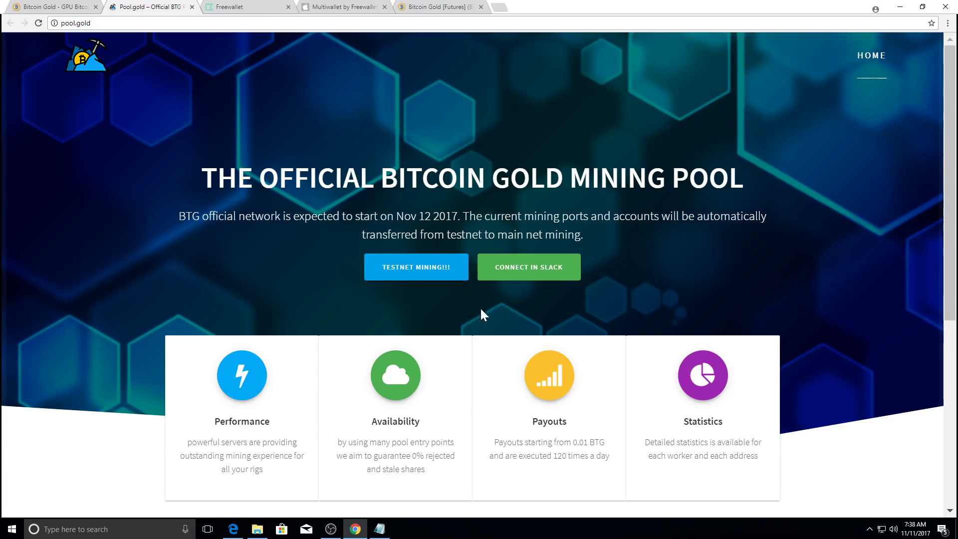
scroll(299, 332, down, 5)
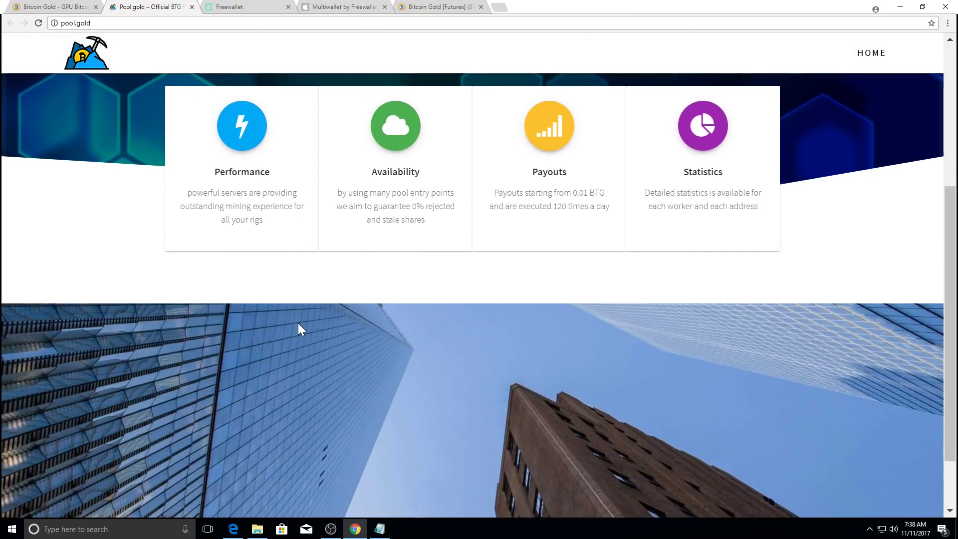
scroll(300, 330, up, 2)
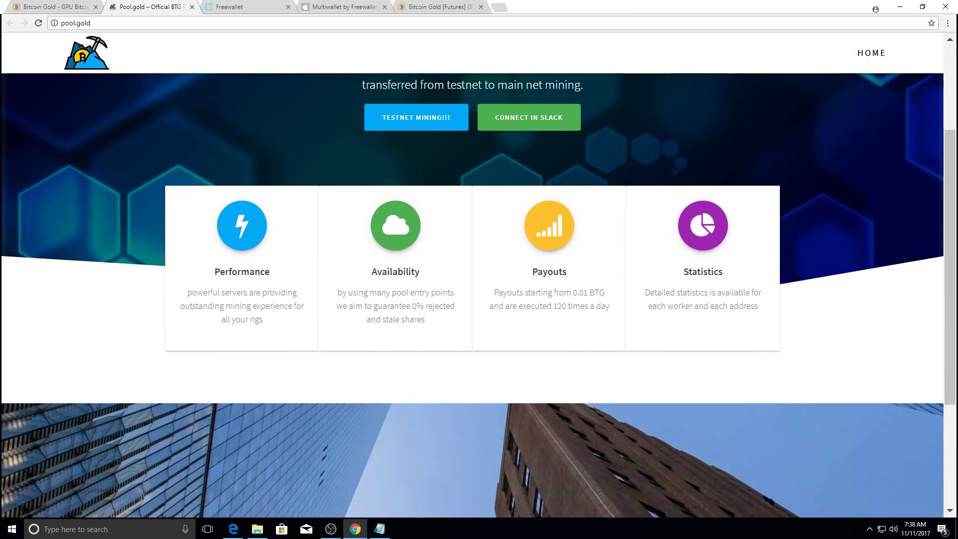
click(394, 116)
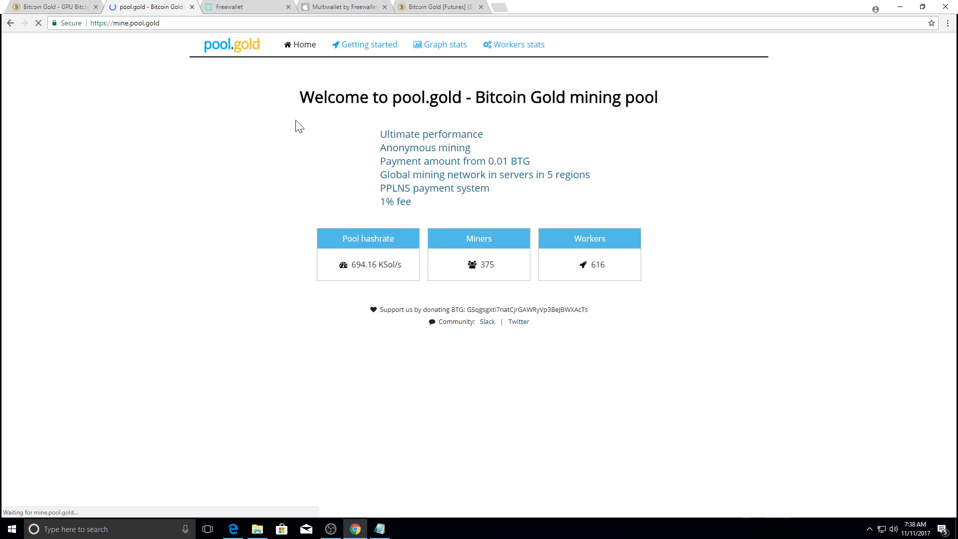
Follow Getting started on mine.pool.gold to the EWBF Cuda Miner 0.3.4b BTG GitHub releases page
click(362, 46)
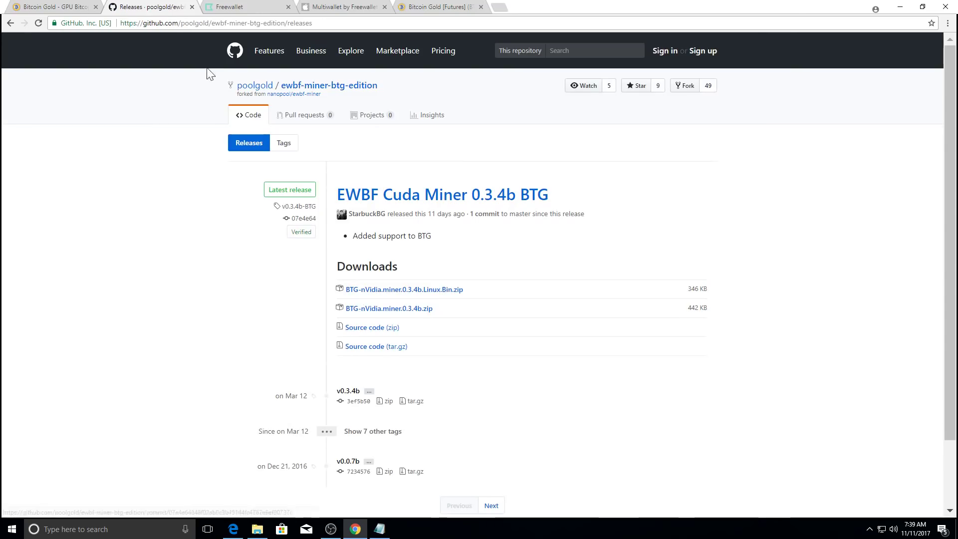
Attempt the BTG-nVidia.miner.0.3.4b.zip download, then copy the releases page URL for Edge
click(380, 309)
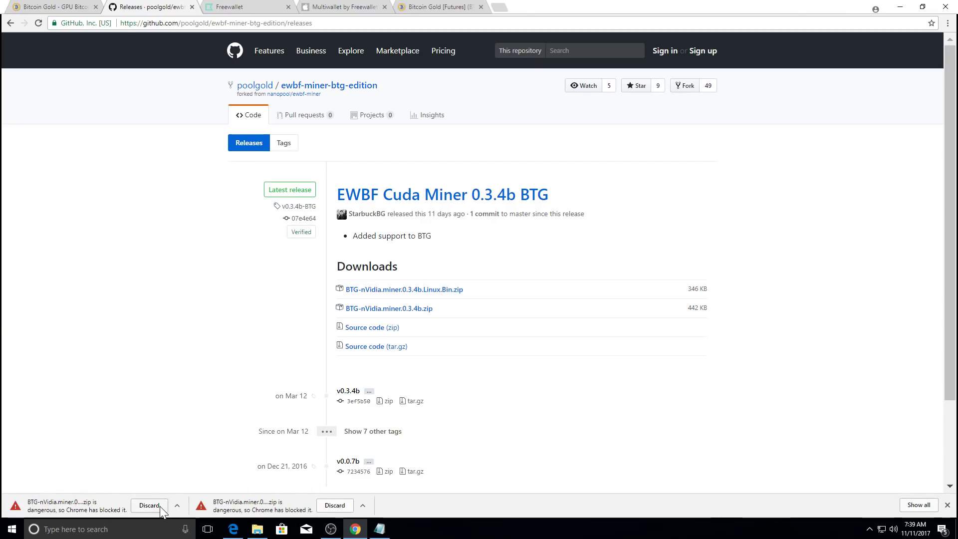
click(261, 23)
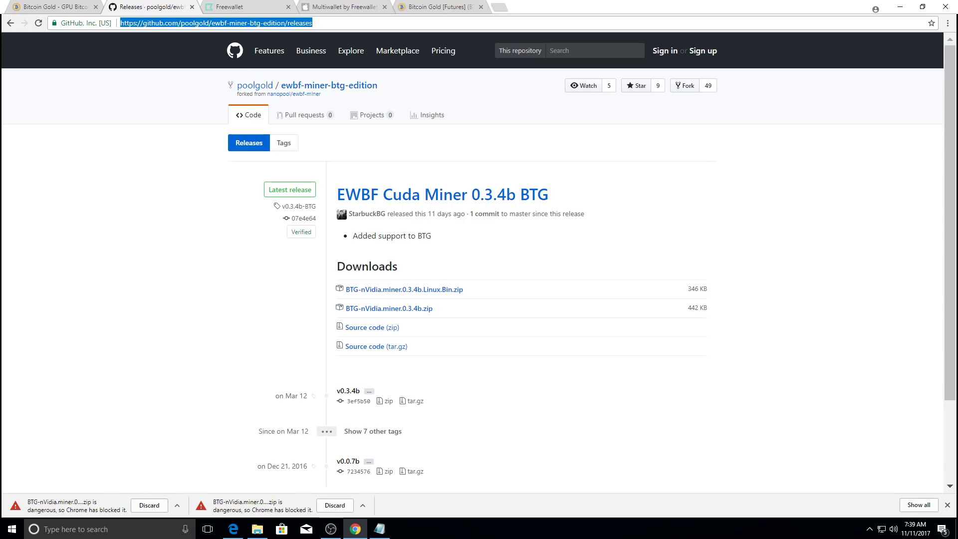
right_click(261, 25)
click(284, 54)
click(233, 529)
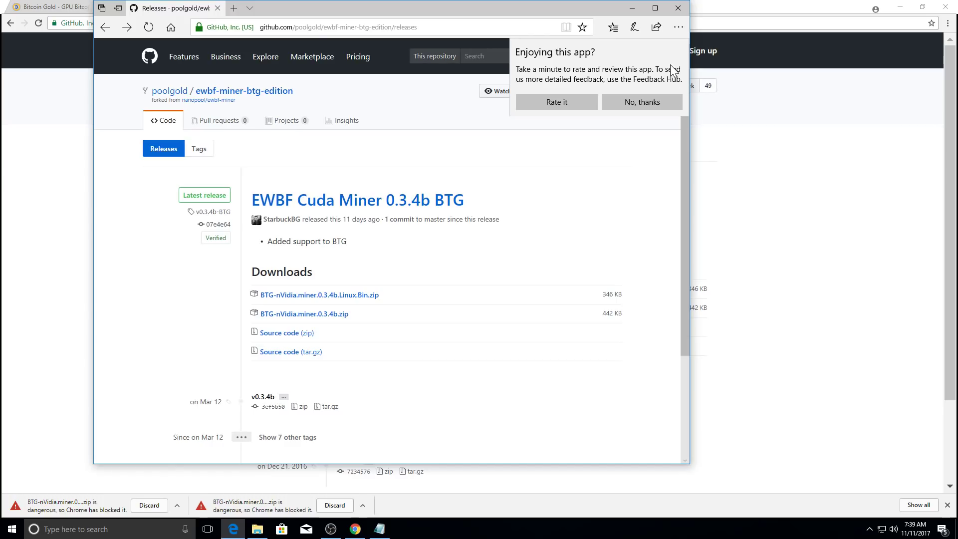
Dismiss Edge's rating prompt and load the pasted GitHub releases page URL
click(636, 100)
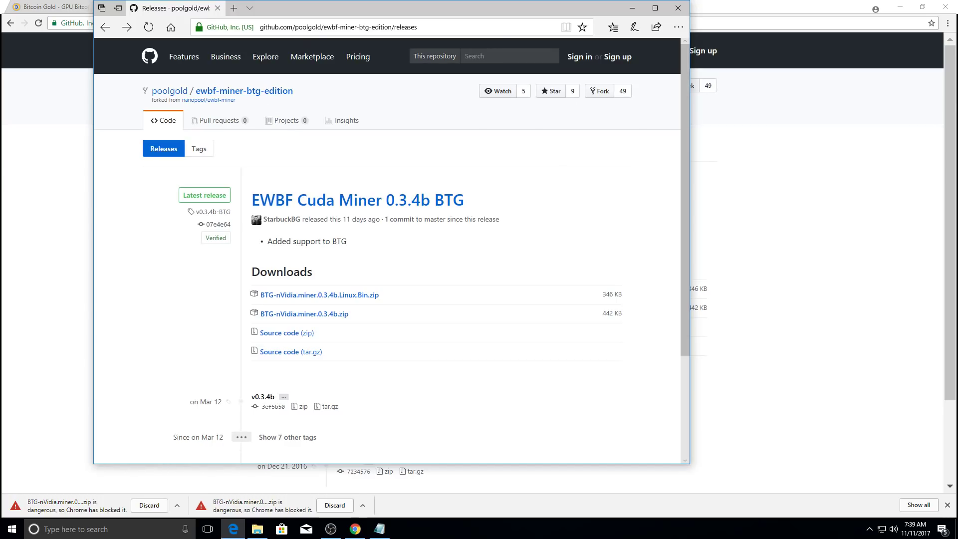
click(310, 27)
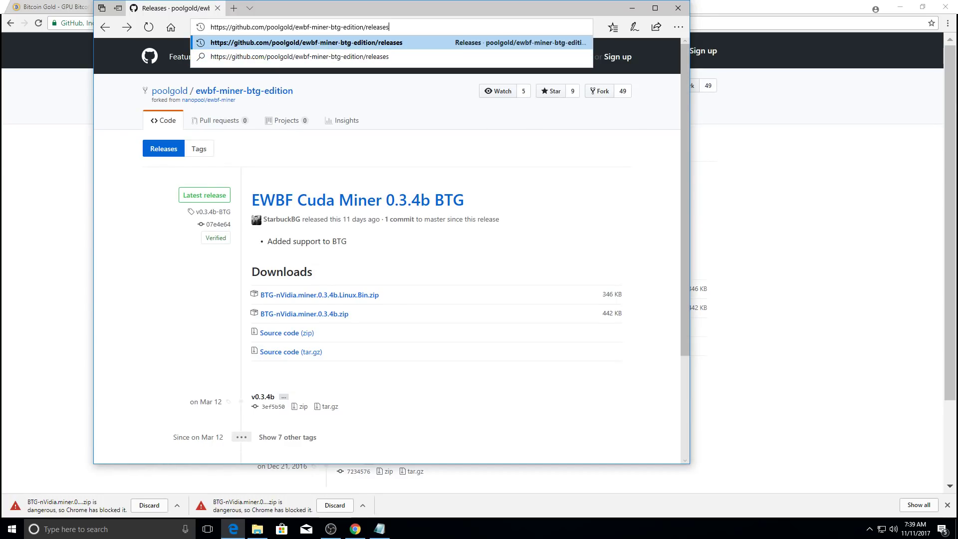
key(Return)
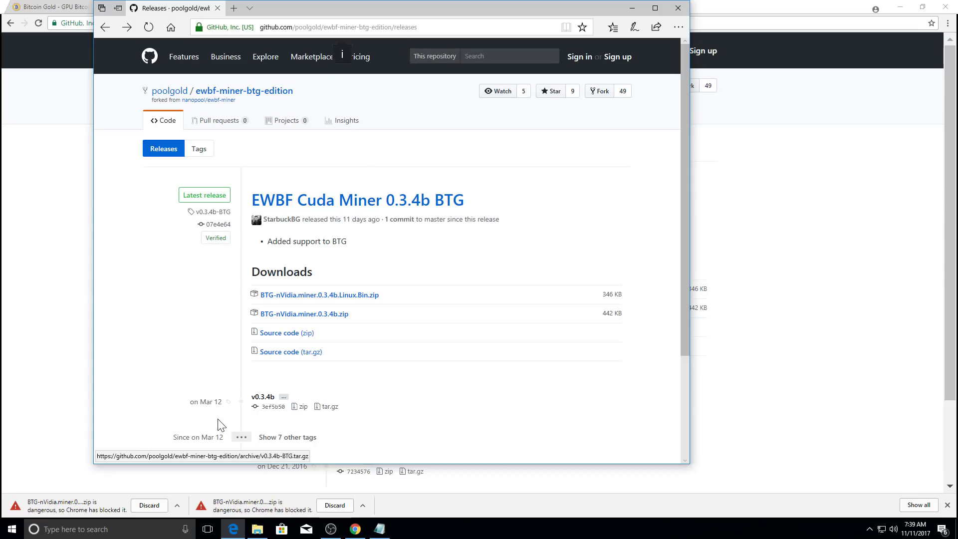
Download BTG-nVidia.miner.0.3.4b.zip and save it to the Downloads folder
click(305, 318)
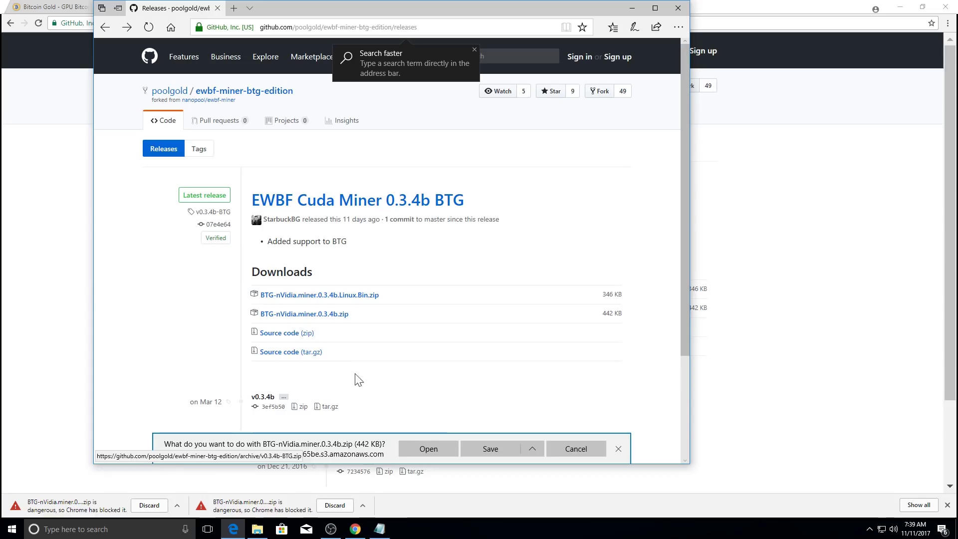
click(494, 452)
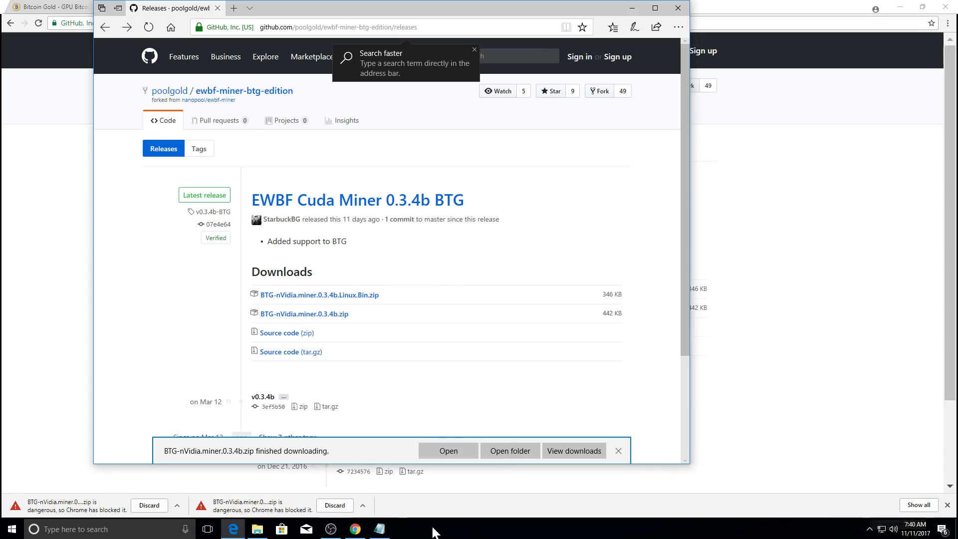
click(948, 505)
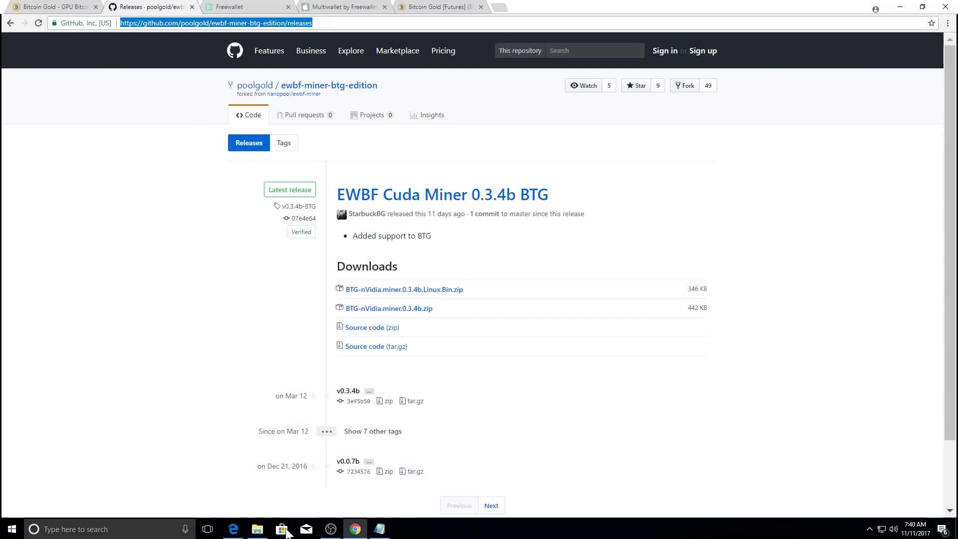
click(233, 529)
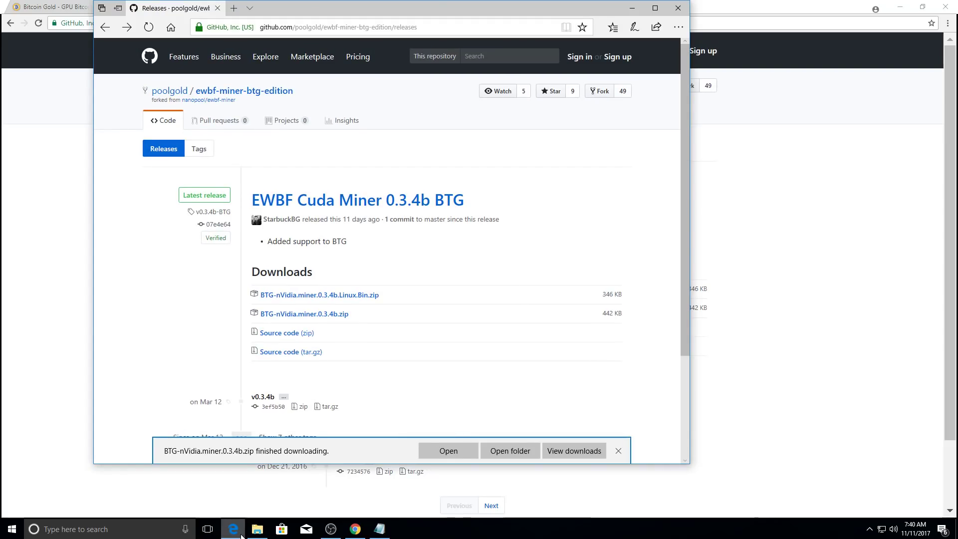
Extract the downloaded miner zip into the Downloads folder
click(516, 451)
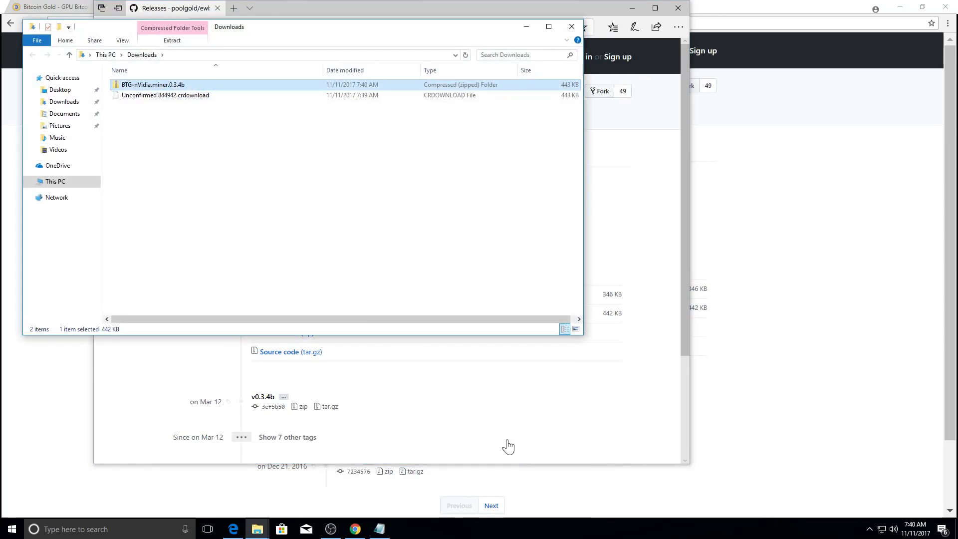
right_click(150, 86)
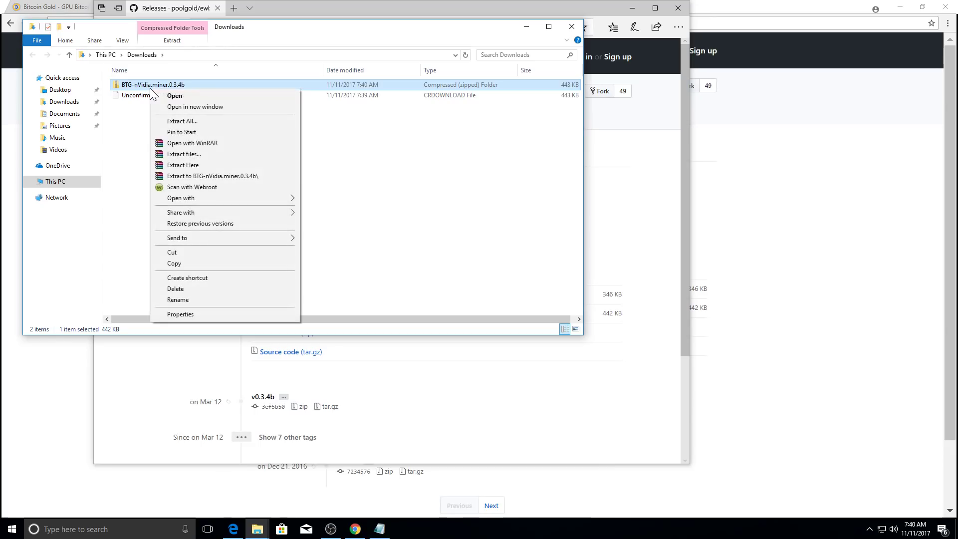
click(181, 122)
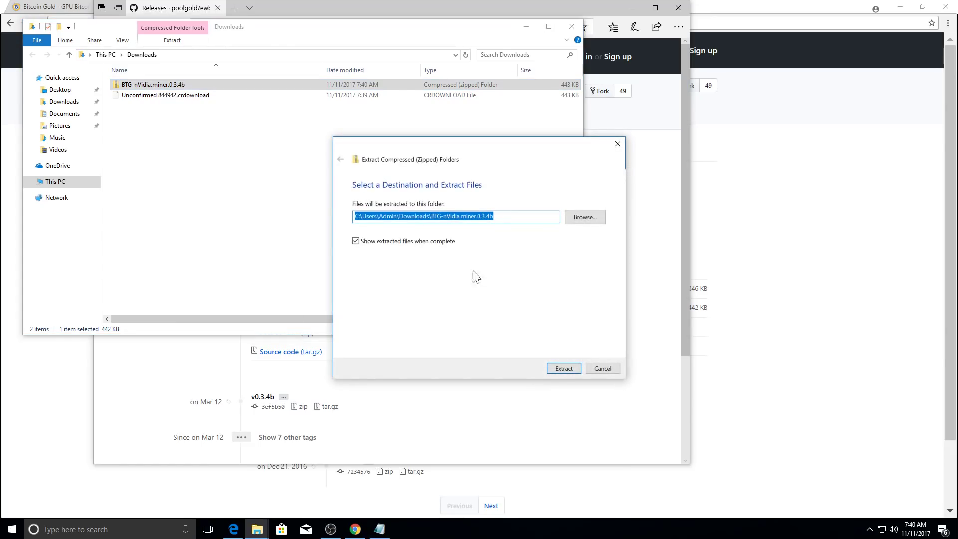
click(564, 370)
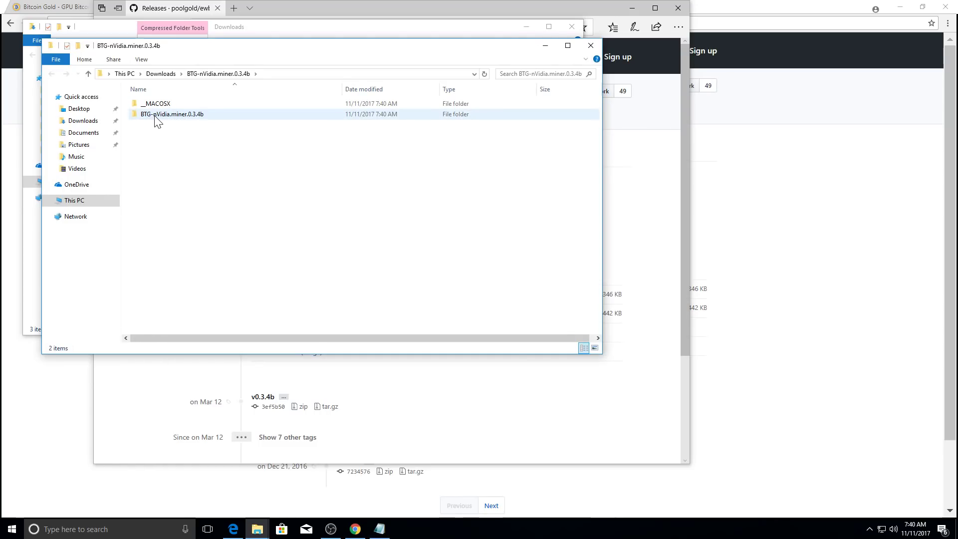
Open the extracted BTG-nVidia.miner.0.3.4b folder and bring up options for the start batch file
double_click(160, 116)
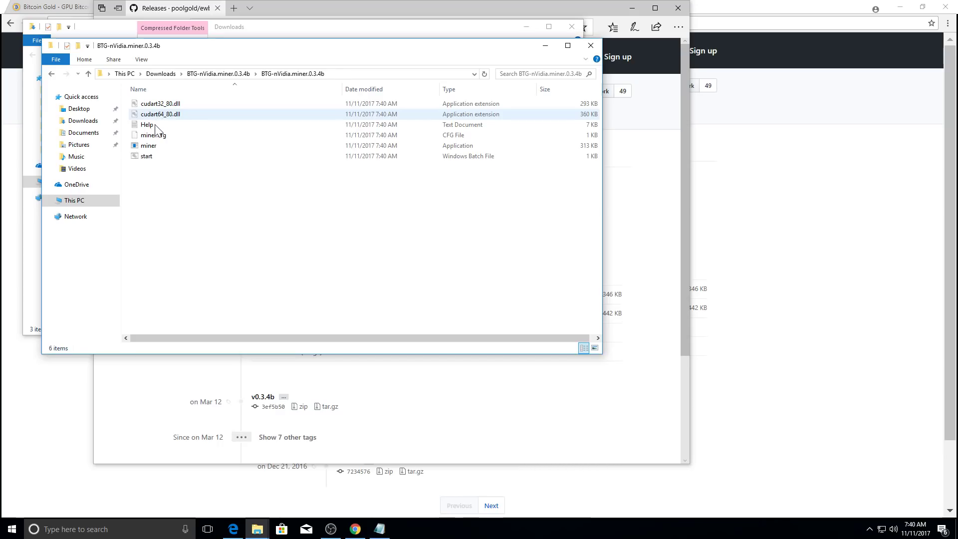
click(148, 158)
right_click(150, 161)
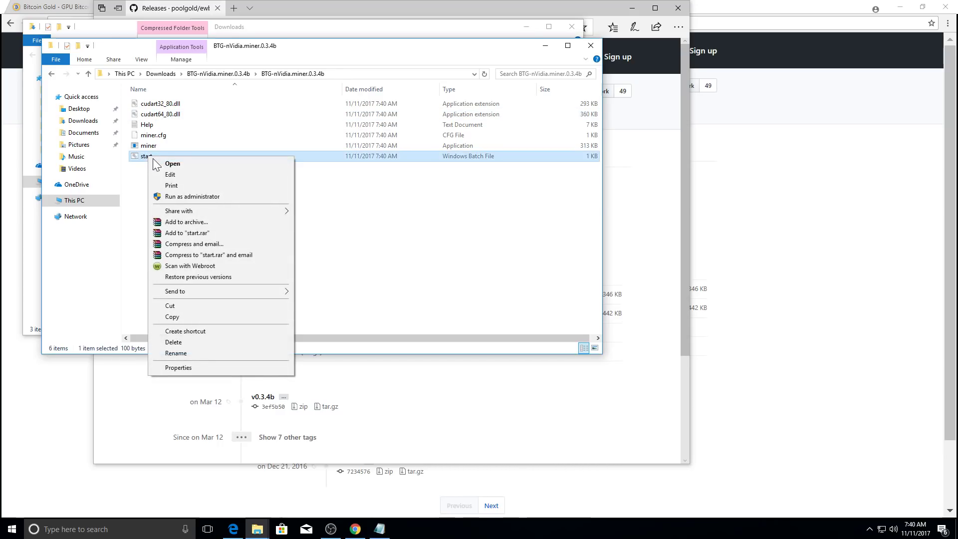
Open start.bat for editing and copy the Bitcoin Gold wallet address from the notes
click(185, 174)
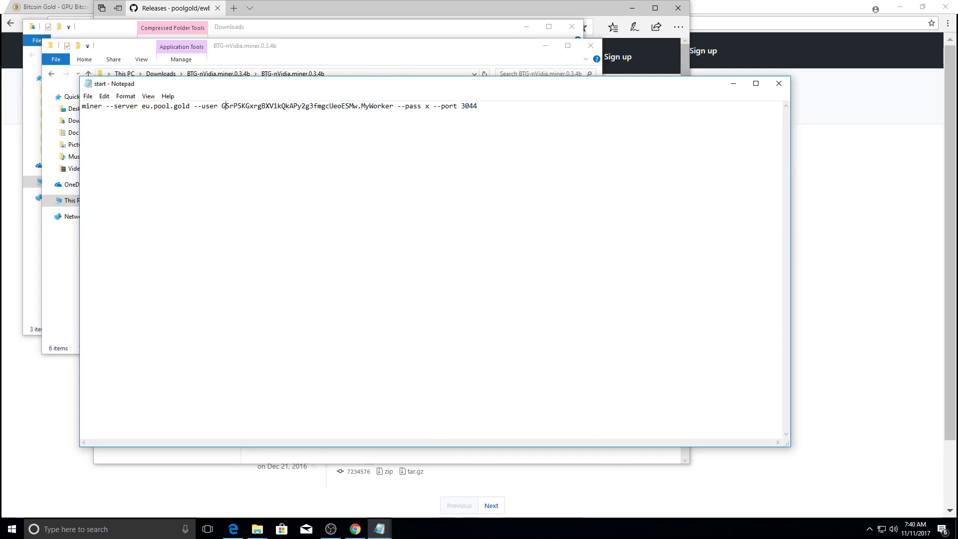
drag(222, 106, 346, 106)
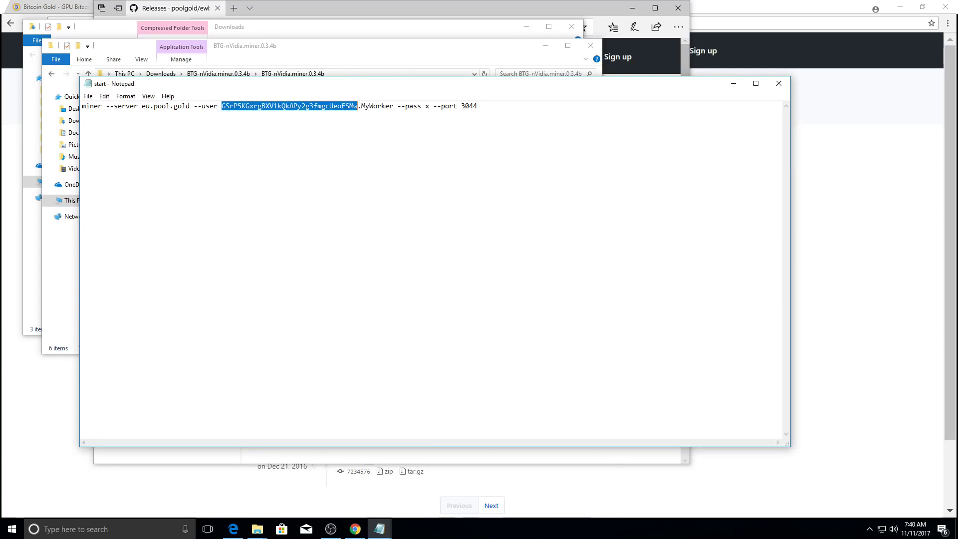
mouse_move(379, 528)
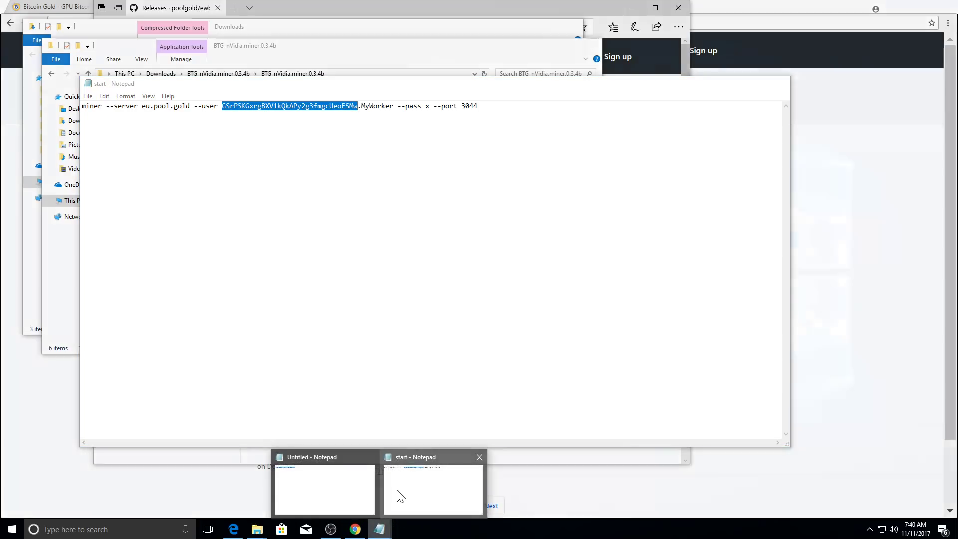
mouse_move(409, 494)
click(343, 481)
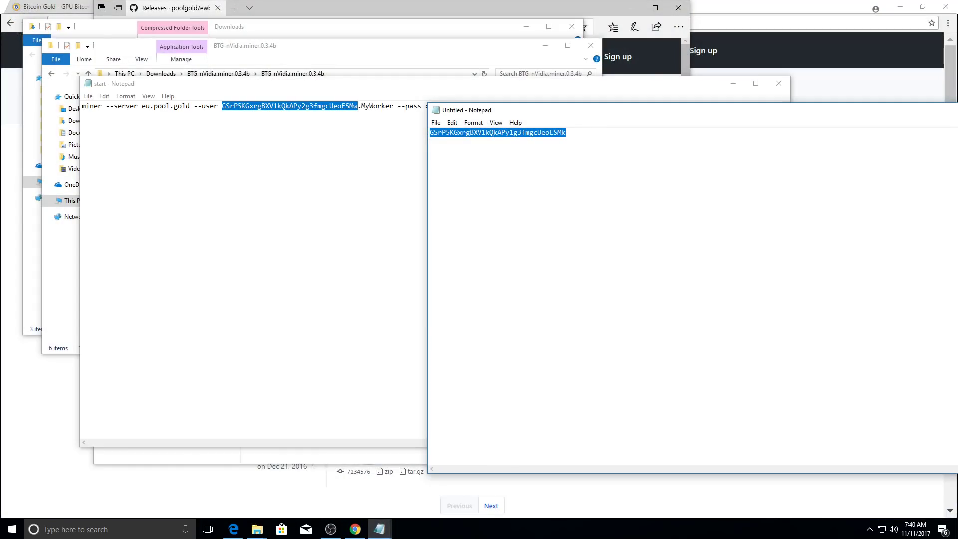
right_click(508, 132)
click(540, 164)
Replace the sample wallet address after --user with the copied Bitcoin Gold address
click(302, 82)
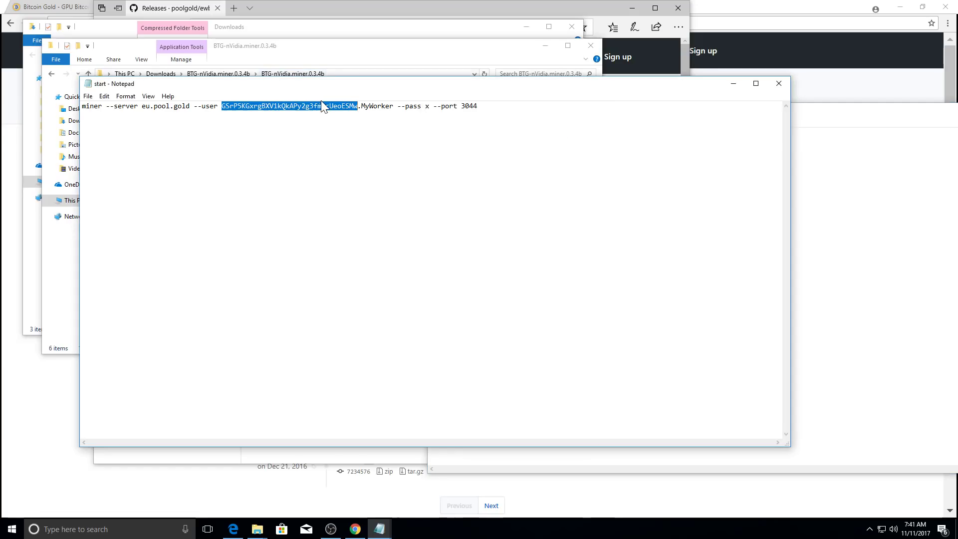
key(ctrl+v)
key(shift+Left)
key(shift+Left)
key(shift+Left)
key(shift+Left)
key(shift+Left)
key(shift+Left)
key(shift+Left)
key(shift+Left)
key(shift+Left)
key(shift+Left)
key(shift+Left)
key(shift+Left)
key(shift+Left)
key(shift+Left)
key(shift+Left)
key(shift+Left)
key(shift+Left)
key(shift+Left)
key(shift+Left)
key(shift+Left)
key(BackSpace)
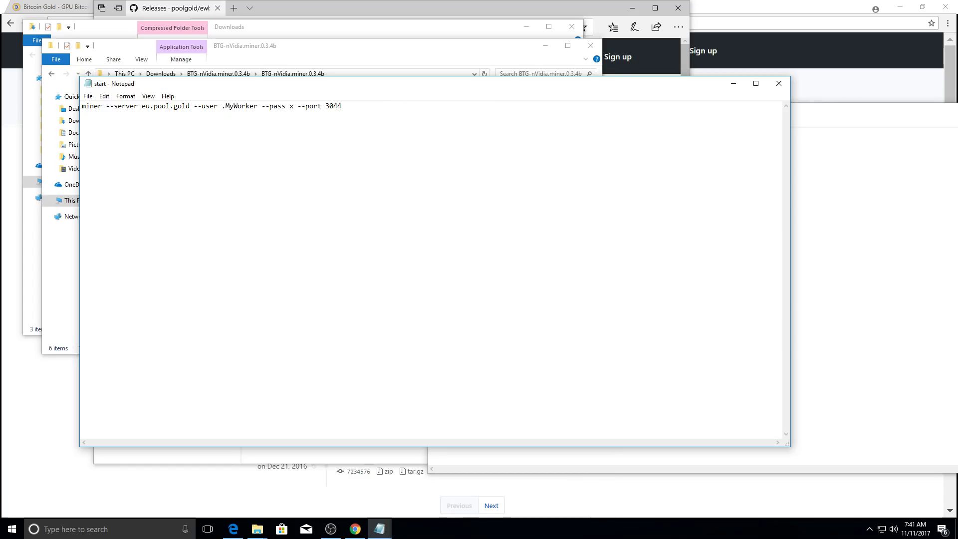
key(ctrl+v)
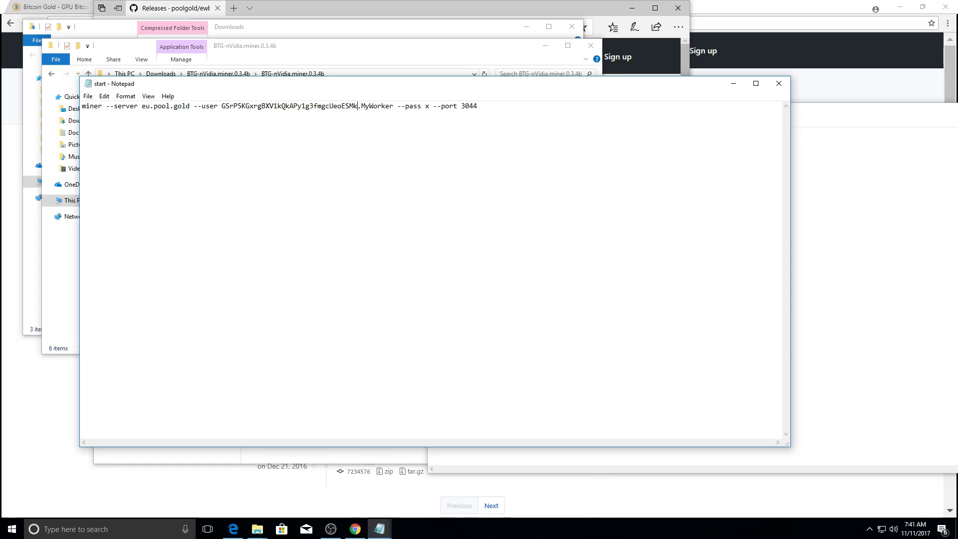
Change the worker name from MyWorker to .home and review the server and port in the command
key(shift+Right)
key(shift+Right)
key(shift+Right)
key(shift+Right)
key(shift+Right)
key(BackSpace)
key(BackSpace)
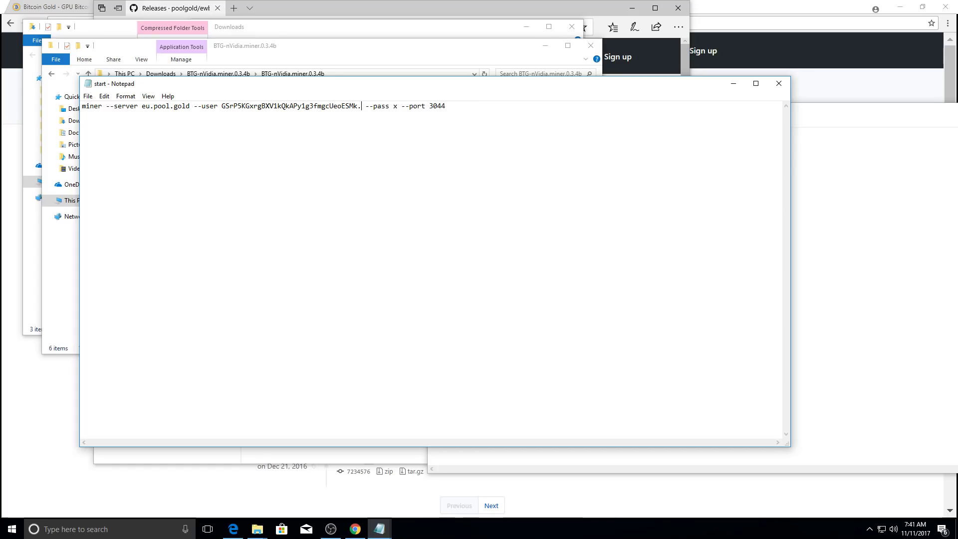
text(.home)
drag(185, 106, 142, 106)
click(188, 106)
drag(449, 106, 461, 106)
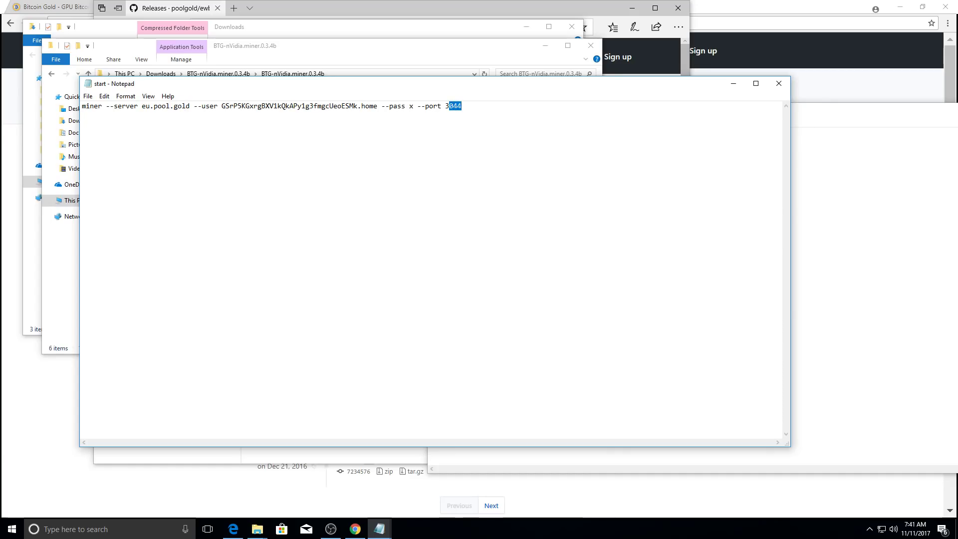
drag(190, 106, 141, 106)
key(ctrl+a)
click(154, 106)
drag(191, 106, 142, 105)
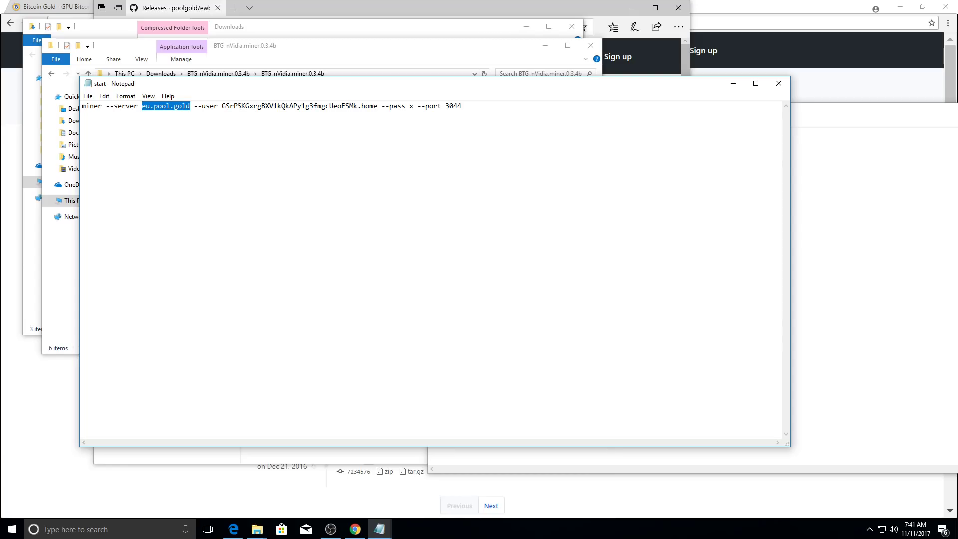
click(260, 156)
Save the edited start.bat file
key(alt)
key(Down)
key(Right)
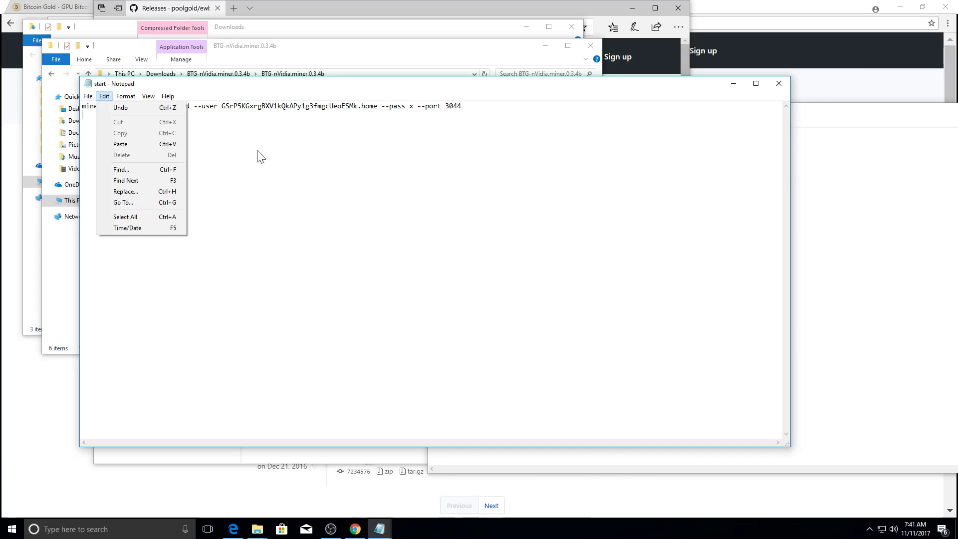
key(Escape)
click(88, 96)
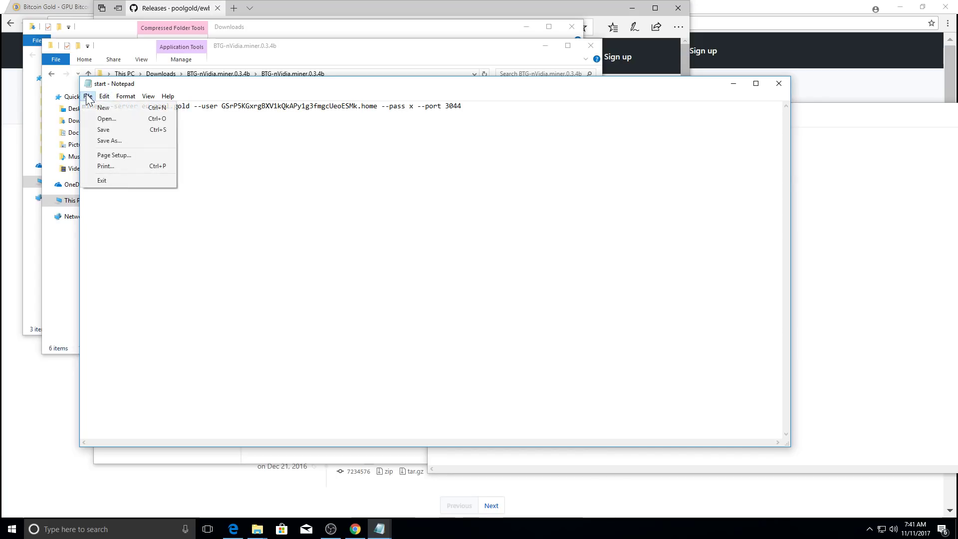
click(111, 130)
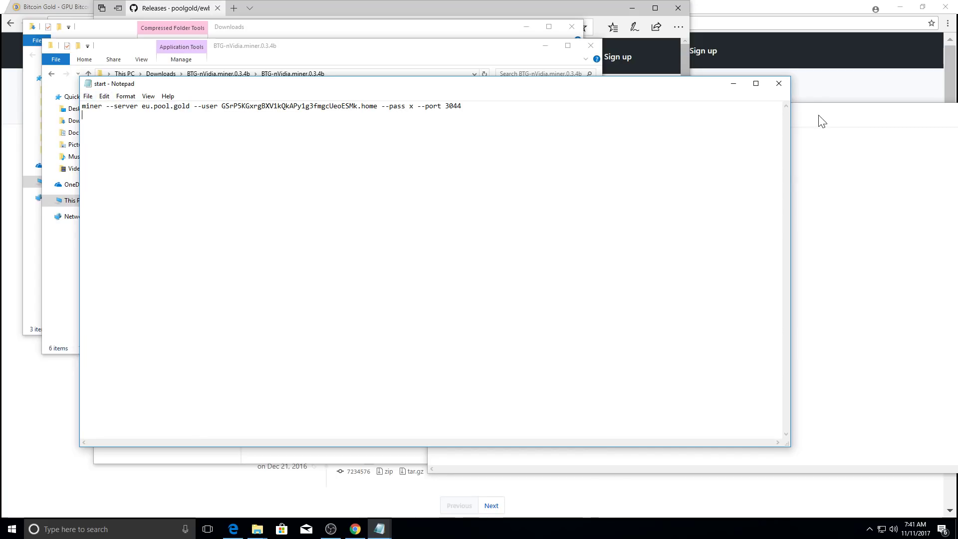
Close Notepad and launch start.bat, allowing it past the SmartScreen warning
click(779, 84)
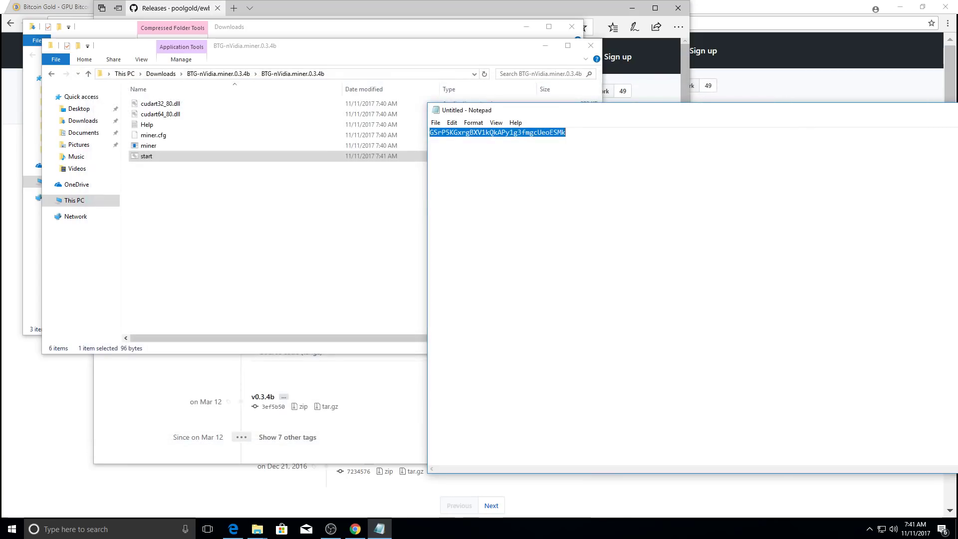
double_click(144, 158)
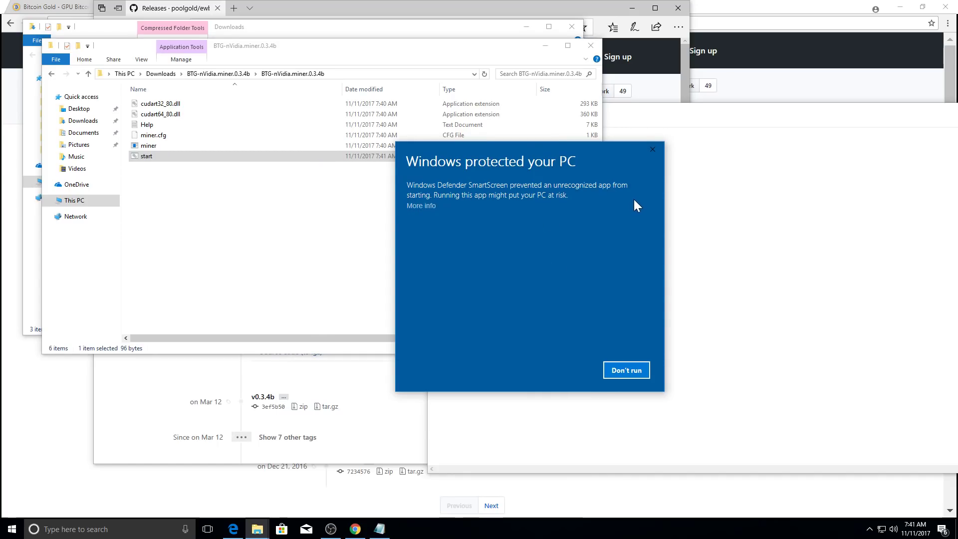
click(420, 205)
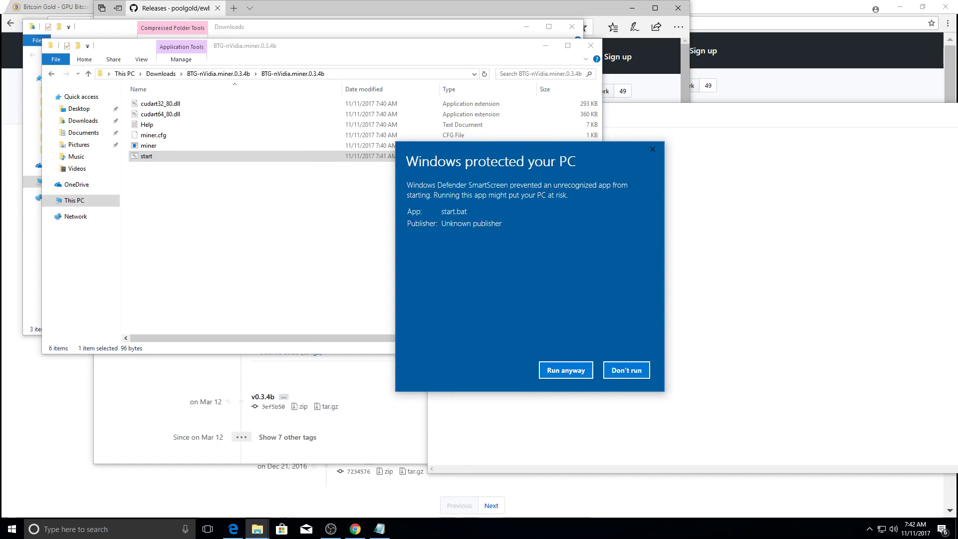
click(566, 370)
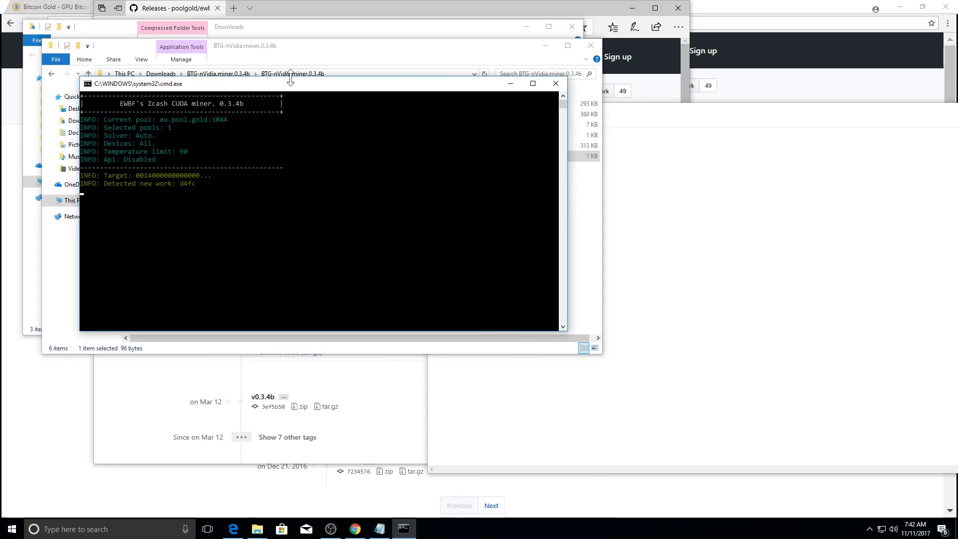
drag(288, 88, 233, 98)
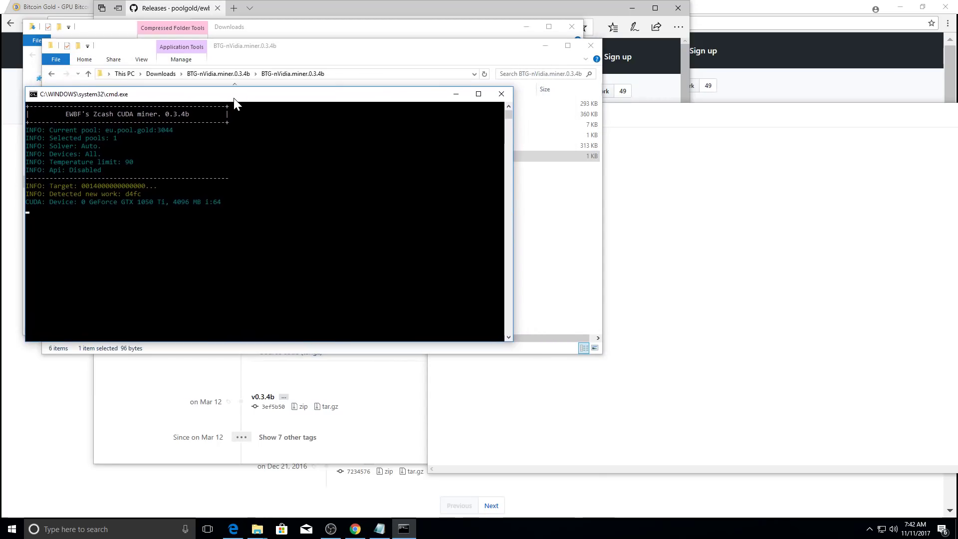
Copy the wallet address from the untitled Notepad note
click(379, 529)
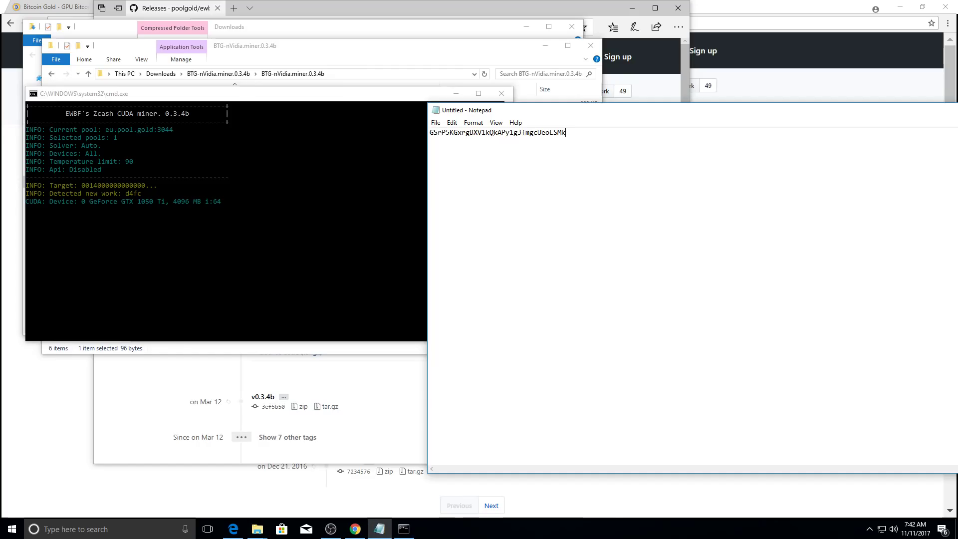
drag(567, 115, 667, 152)
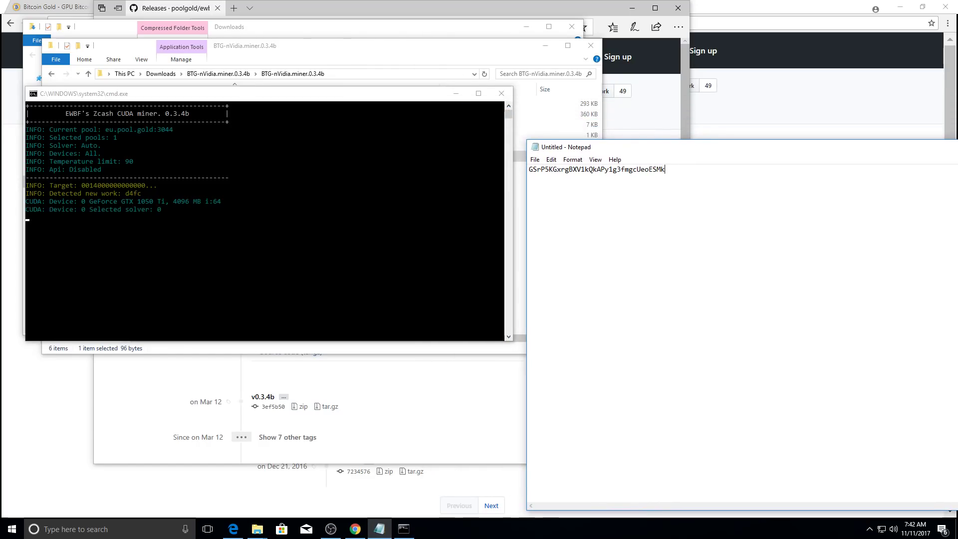
key(ctrl+a)
right_click(648, 170)
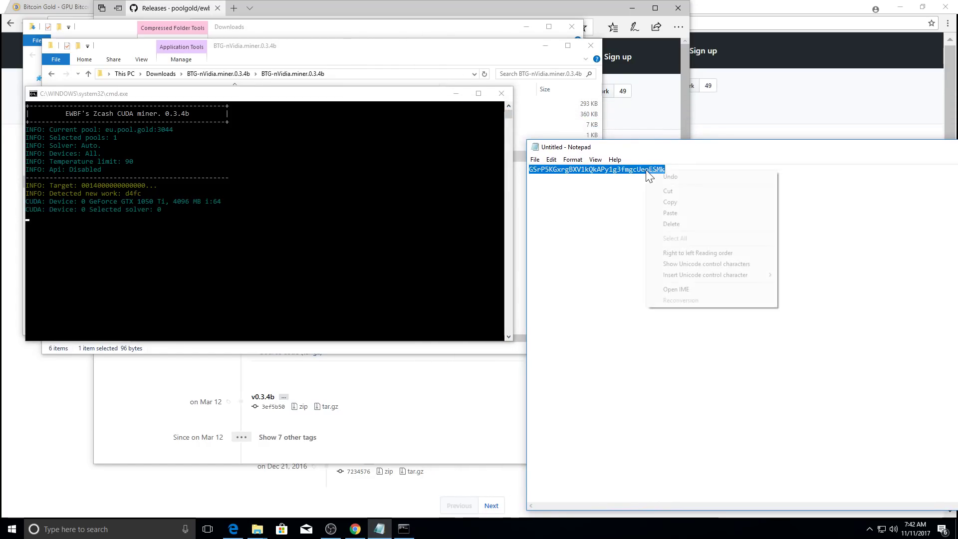
click(669, 202)
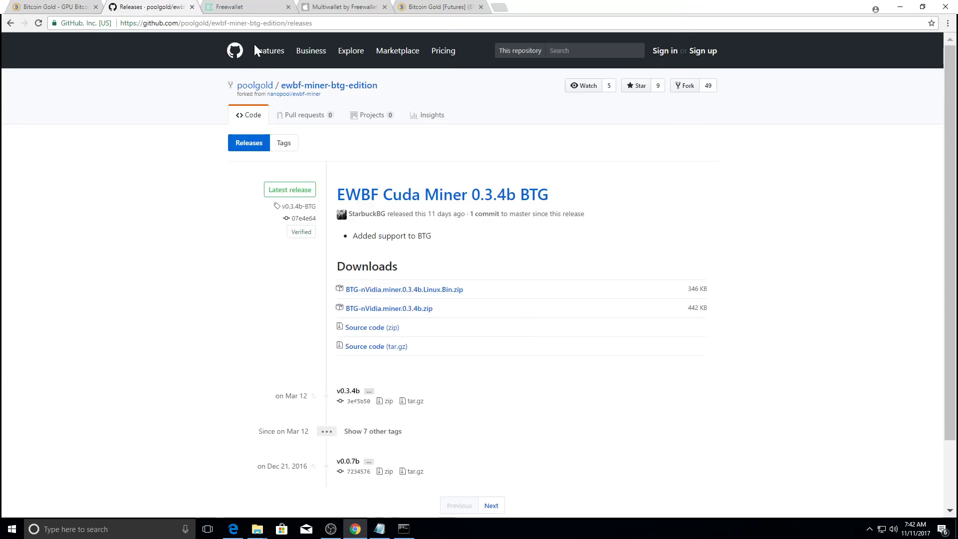
Go back to the pool.gold Getting started page, open Graph stats, and check the running miner
click(10, 424)
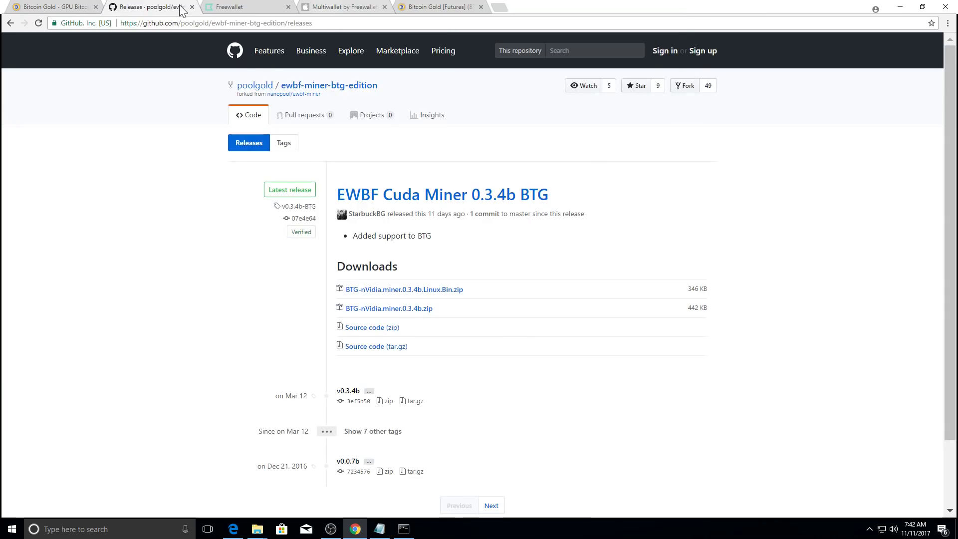
click(10, 23)
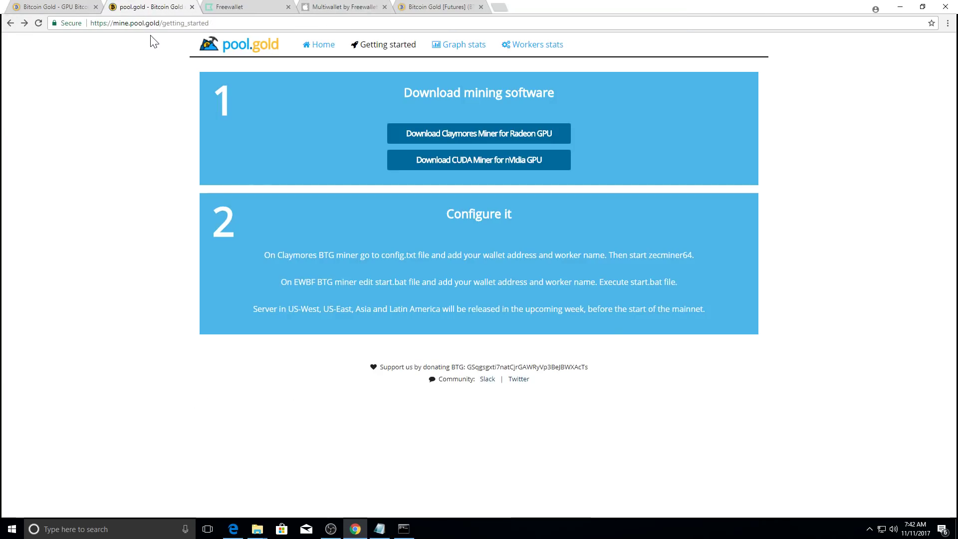
click(464, 49)
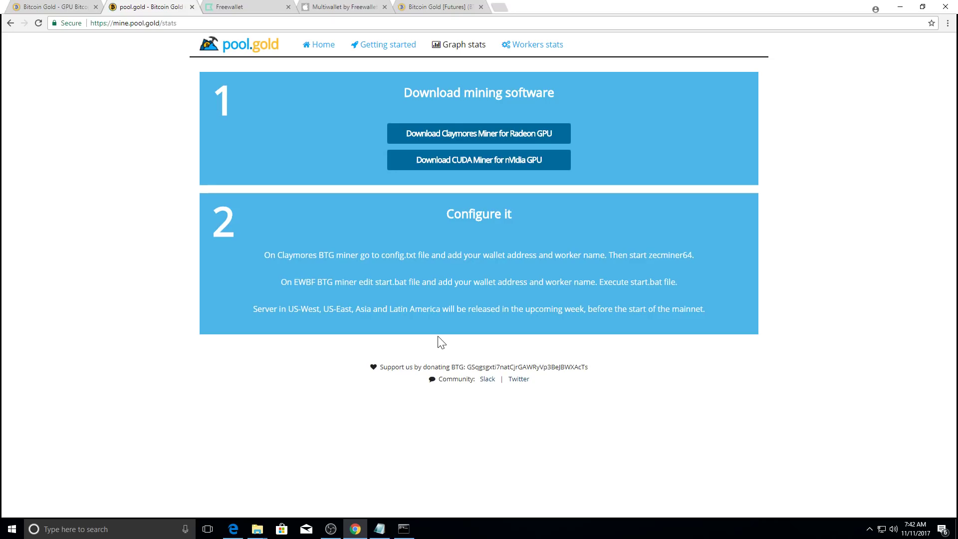
click(404, 529)
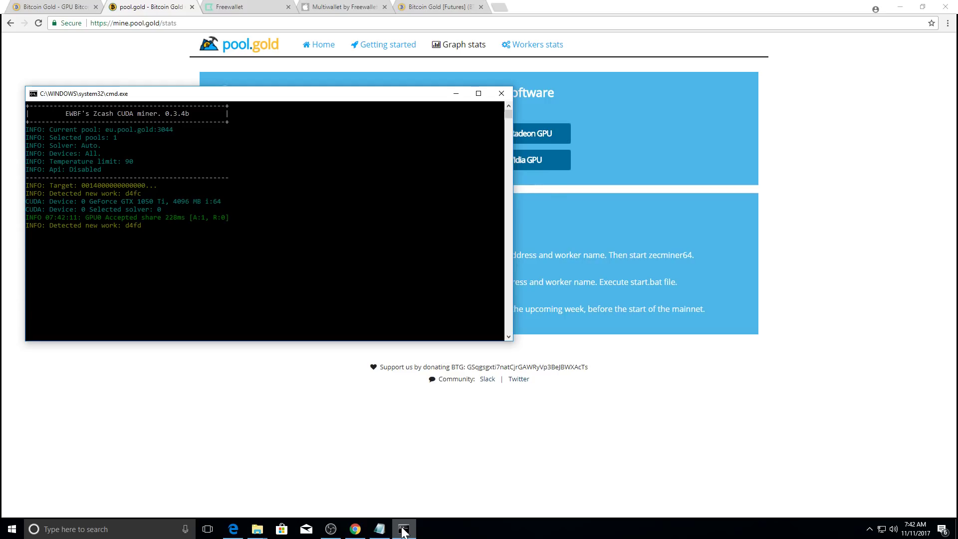
click(370, 448)
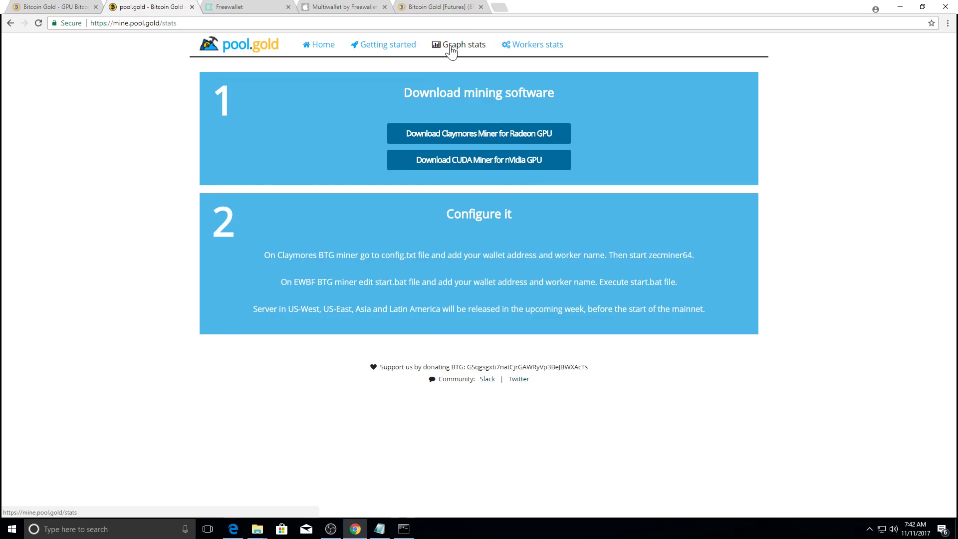
Open the mine.pool.gold Workers stats page with its 376 miners and Top miners table
right_click(537, 44)
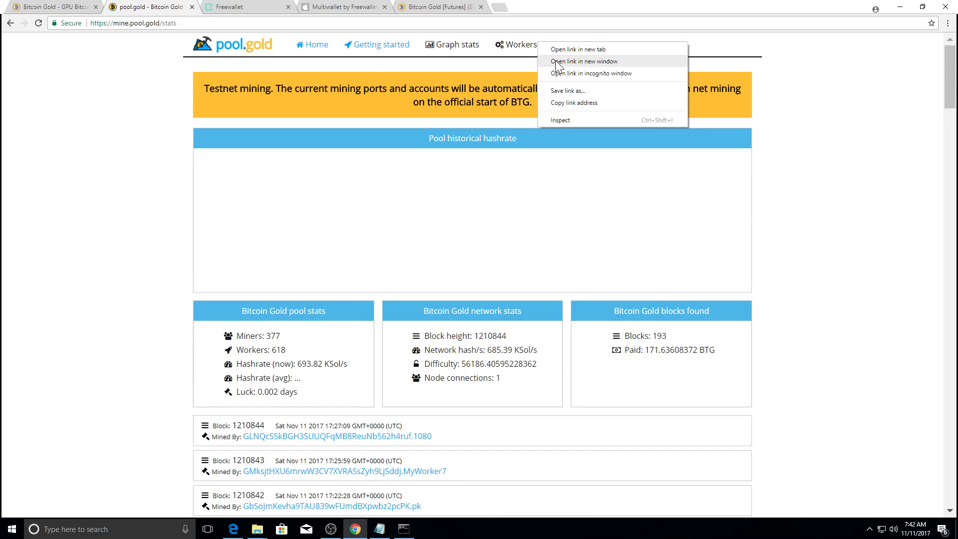
scroll(302, 222, down, 2)
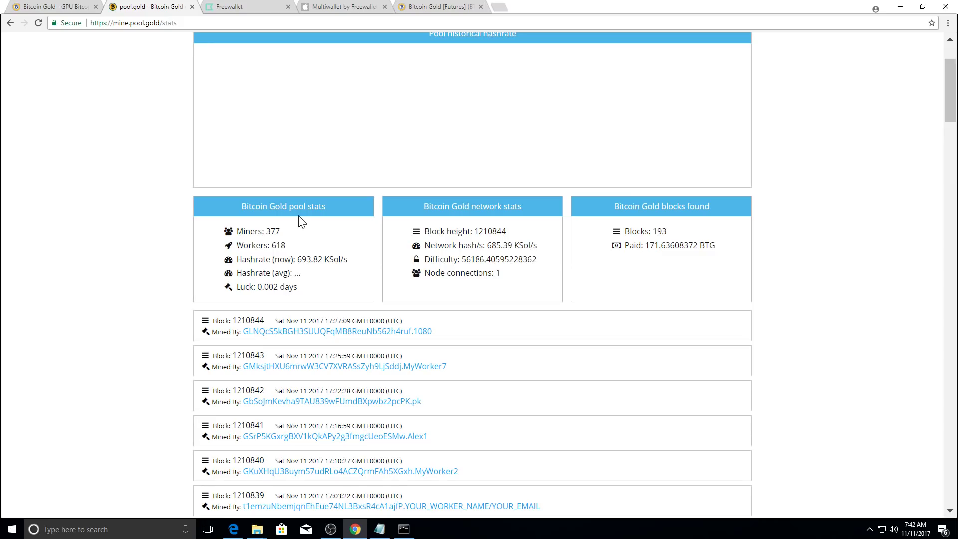
scroll(583, 116, up, 2)
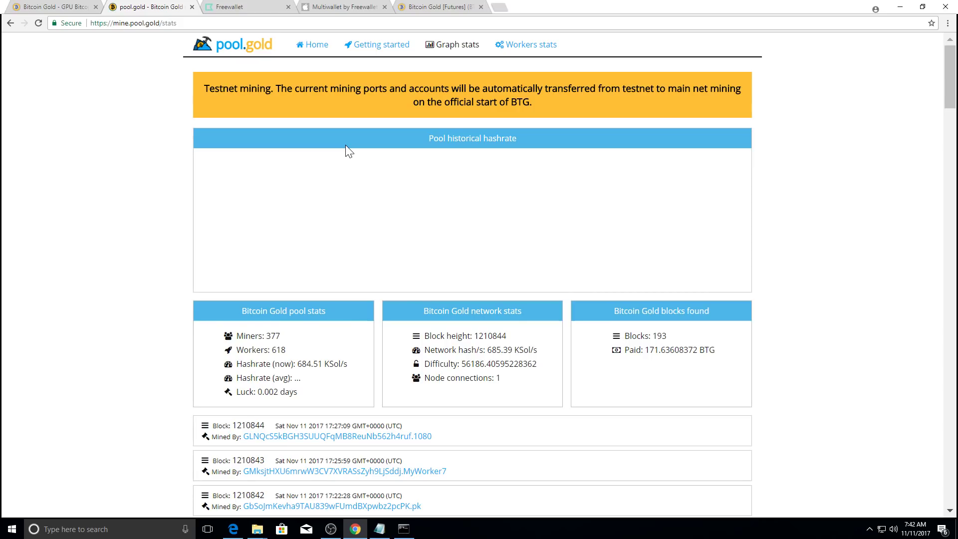
click(532, 44)
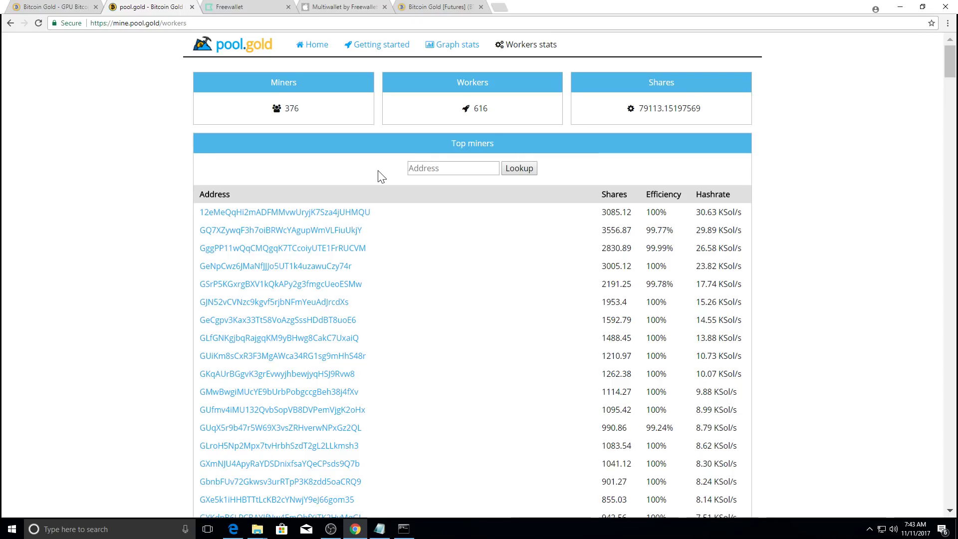
Reload the wallet's worker page to show the home worker at 40.44 Sol/s
key(alt+Tab)
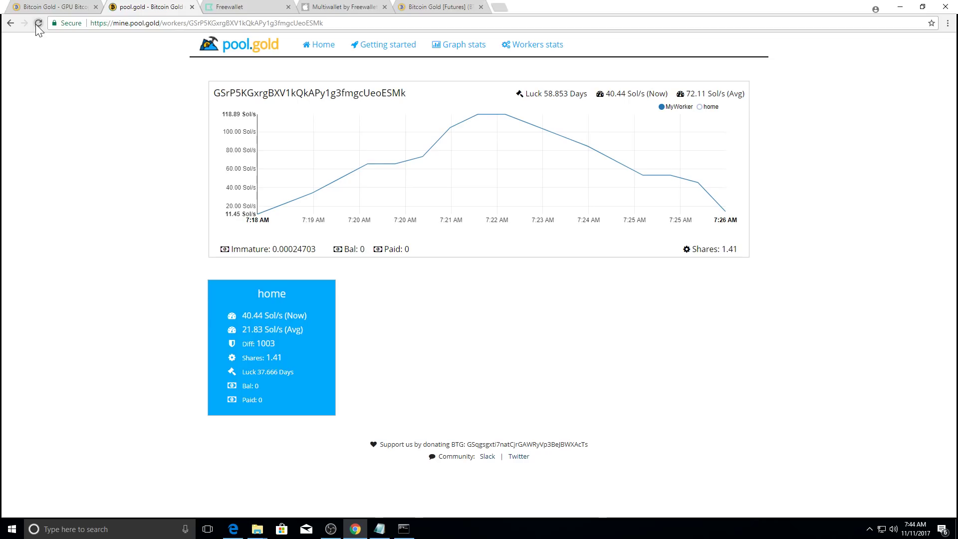
click(38, 24)
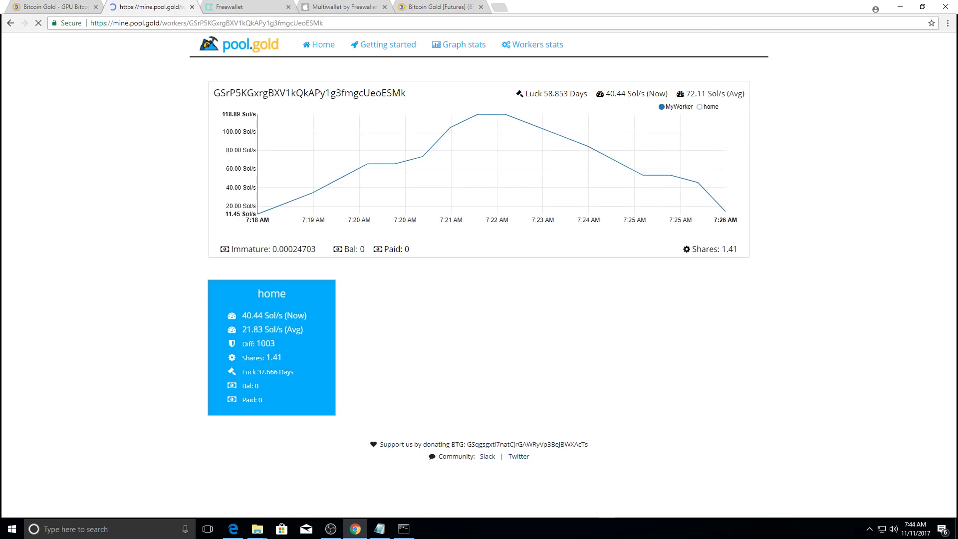